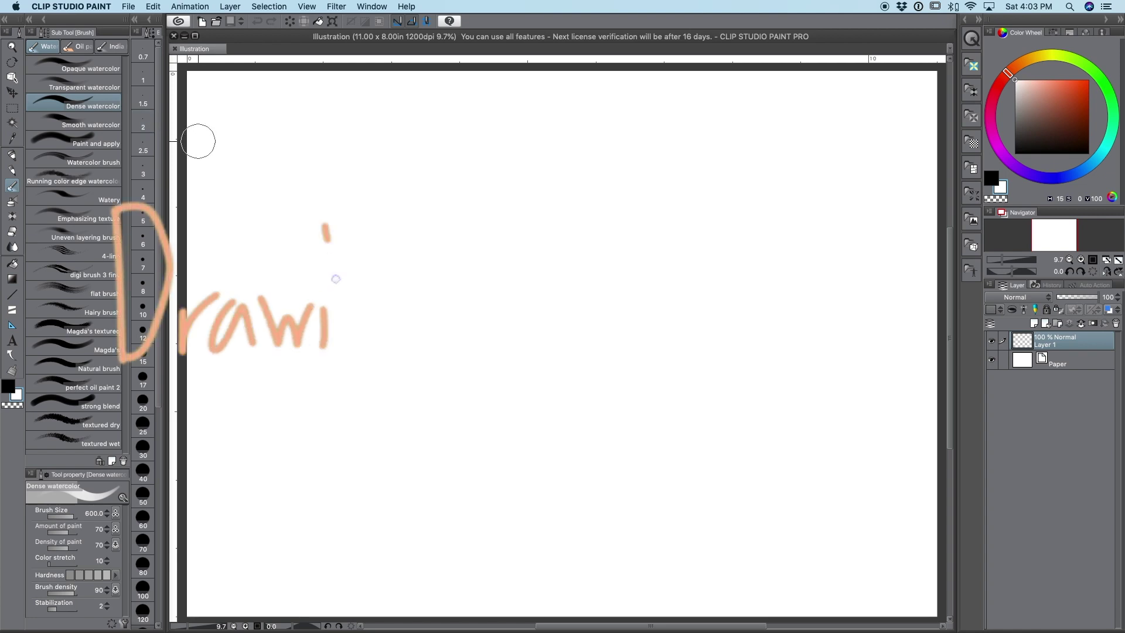
pyautogui.moveTo(489, 305); pyautogui.dragTo(548, 348)
pyautogui.click(547, 274)
pyautogui.moveTo(562, 252); pyautogui.dragTo(565, 349)
pyautogui.moveTo(544, 276); pyautogui.dragTo(589, 268)
pyautogui.moveTo(586, 252); pyautogui.dragTo(622, 337)
pyautogui.moveTo(705, 249)
pyautogui.mouseDown()
pyautogui.moveTo(703, 346)
pyautogui.moveTo(756, 346)
pyautogui.mouseUp()
pyautogui.moveTo(747, 299); pyautogui.dragTo(764, 346)
pyautogui.moveTo(773, 252); pyautogui.dragTo(777, 345)
pyautogui.moveTo(791, 255)
pyautogui.mouseDown()
pyautogui.moveTo(832, 339)
pyautogui.moveTo(854, 345)
pyautogui.mouseUp()
pyautogui.moveTo(853, 271); pyautogui.dragTo(867, 278)
pyautogui.moveTo(882, 305); pyautogui.dragTo(935, 290)
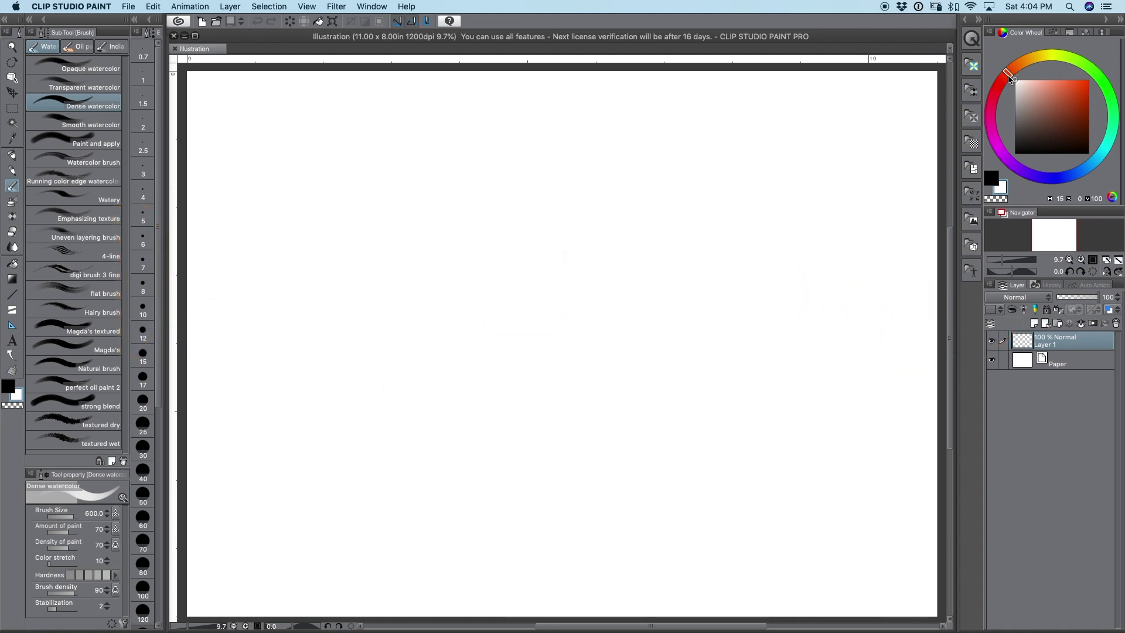
# Step: Paint two overlapping red swatches, the second slightly lighter, in the canvas's upper-left area with the Dense watercolor brush
pyautogui.moveTo(1009, 78)
pyautogui.mouseDown()
pyautogui.moveTo(1004, 88)
pyautogui.moveTo(1061, 76)
pyautogui.mouseUp()
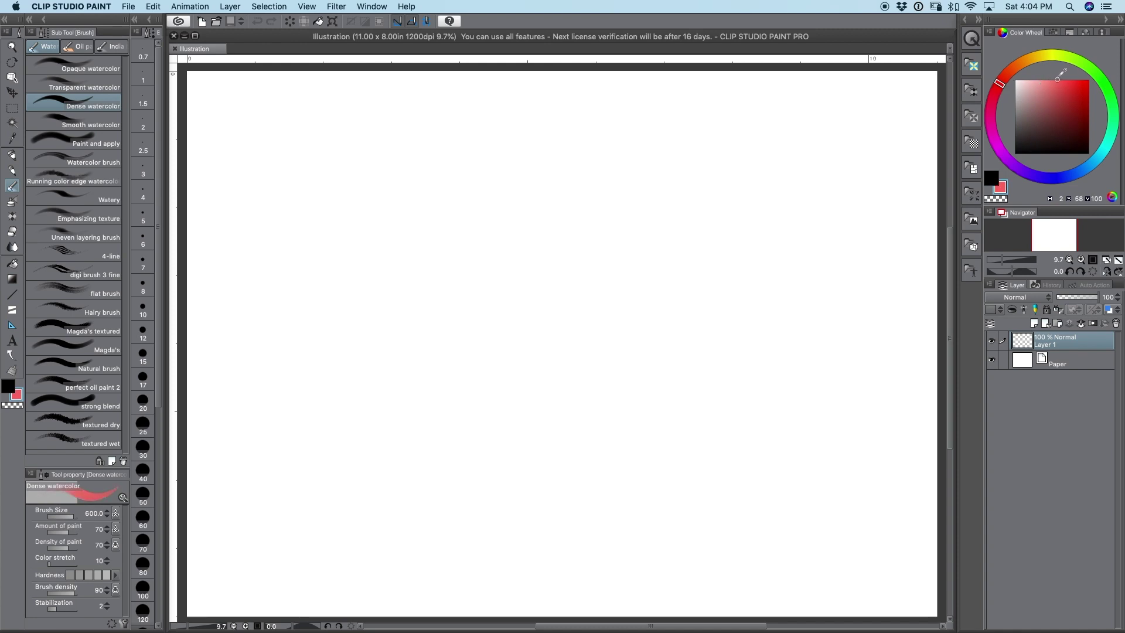
pyautogui.moveTo(382, 163)
pyautogui.mouseDown()
pyautogui.moveTo(385, 189)
pyautogui.moveTo(434, 187)
pyautogui.mouseUp()
pyautogui.moveTo(1064, 79); pyautogui.dragTo(1056, 81)
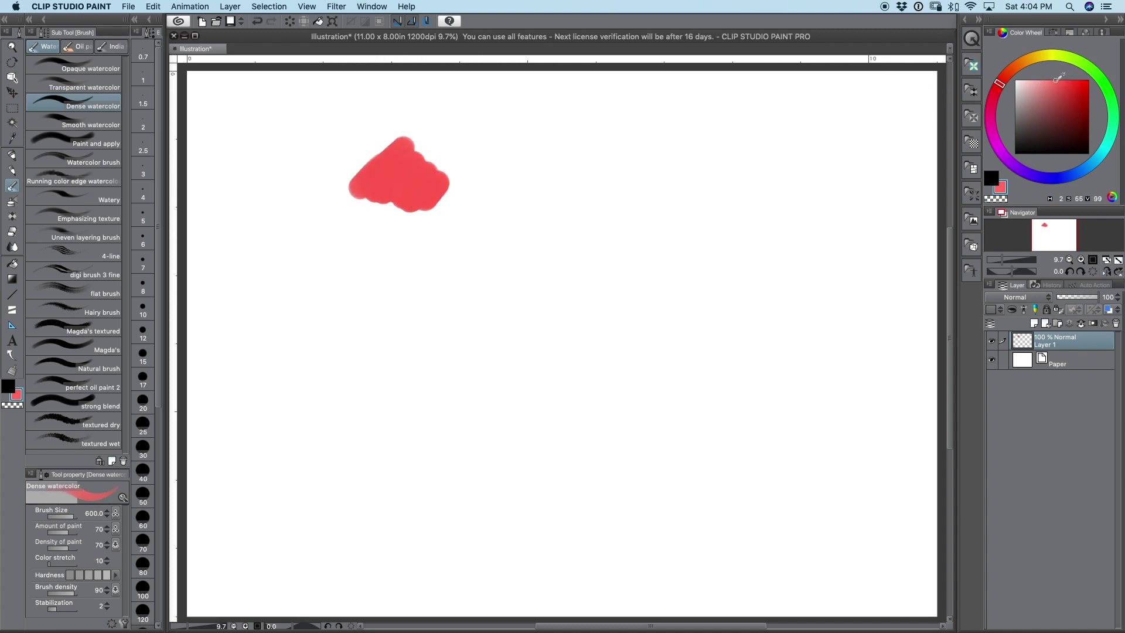
pyautogui.moveTo(501, 196)
pyautogui.mouseDown()
pyautogui.moveTo(463, 237)
pyautogui.moveTo(427, 227)
pyautogui.moveTo(431, 188)
pyautogui.mouseUp()
# Step: Smooth the seam between the two red tones with the Blend tool, undoing unwanted strokes
pyautogui.click(12, 246)
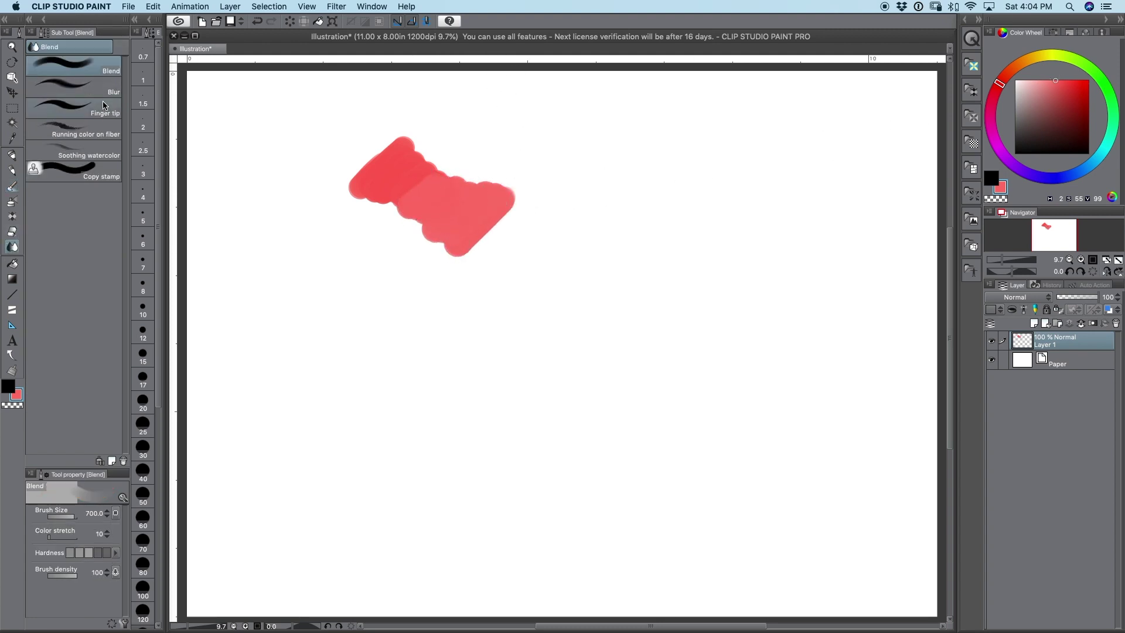
pyautogui.moveTo(440, 187)
pyautogui.mouseDown()
pyautogui.moveTo(432, 170)
pyautogui.moveTo(427, 180)
pyautogui.mouseUp()
pyautogui.press('super+z')
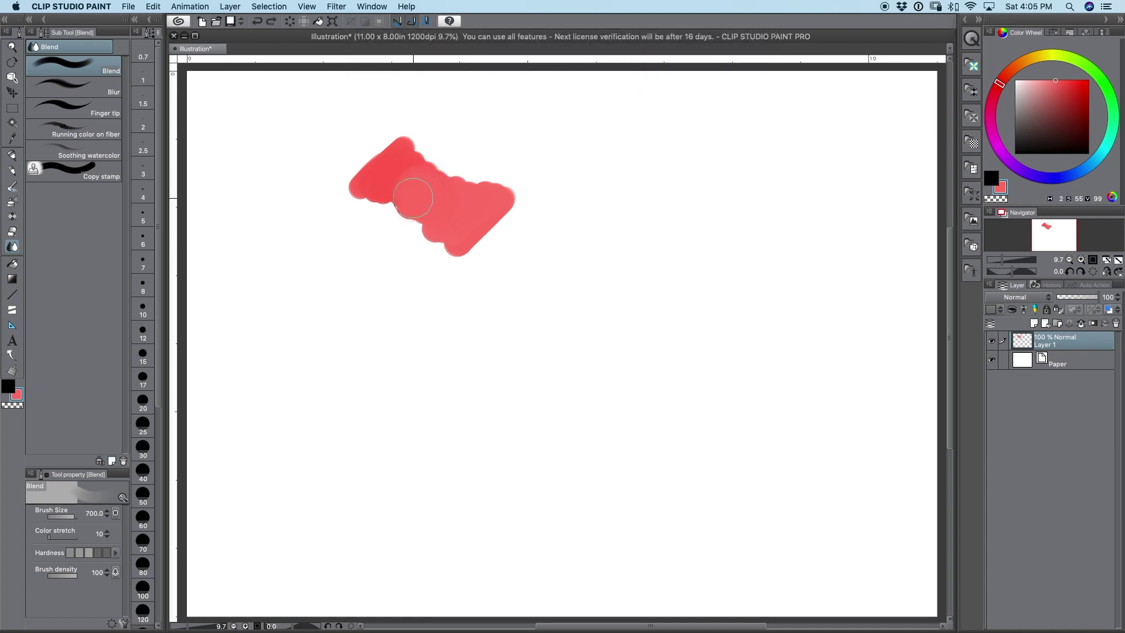
pyautogui.click(422, 194)
pyautogui.moveTo(394, 170); pyautogui.dragTo(444, 204)
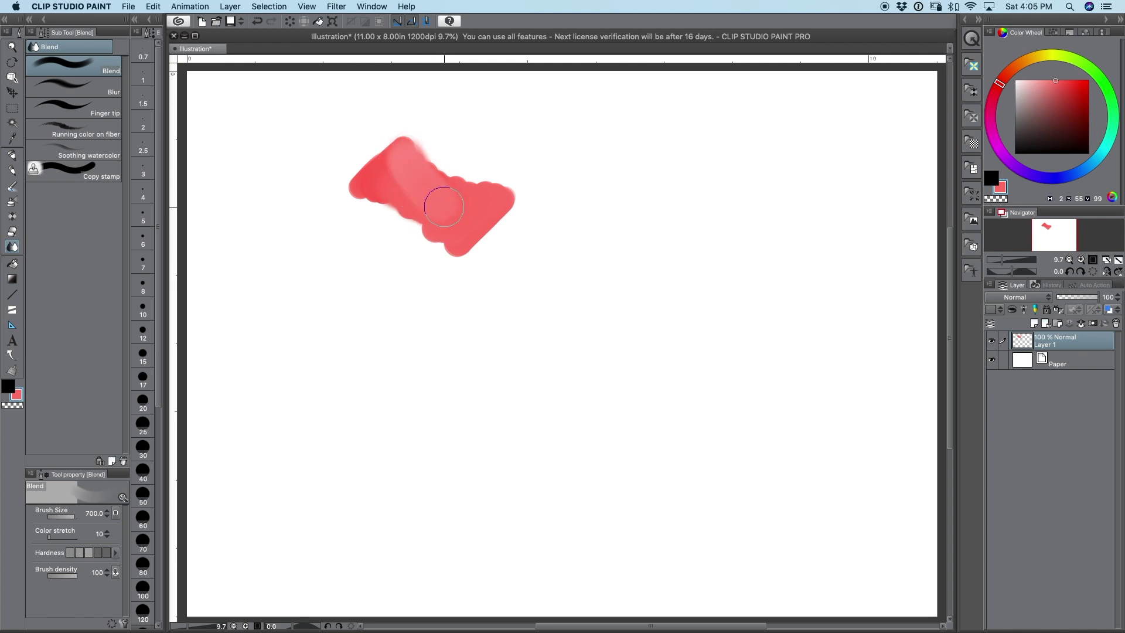
pyautogui.press('super+z')
# Step: Sample the blended red with the Eyedropper and add it to the custom color set
pyautogui.click(16, 142)
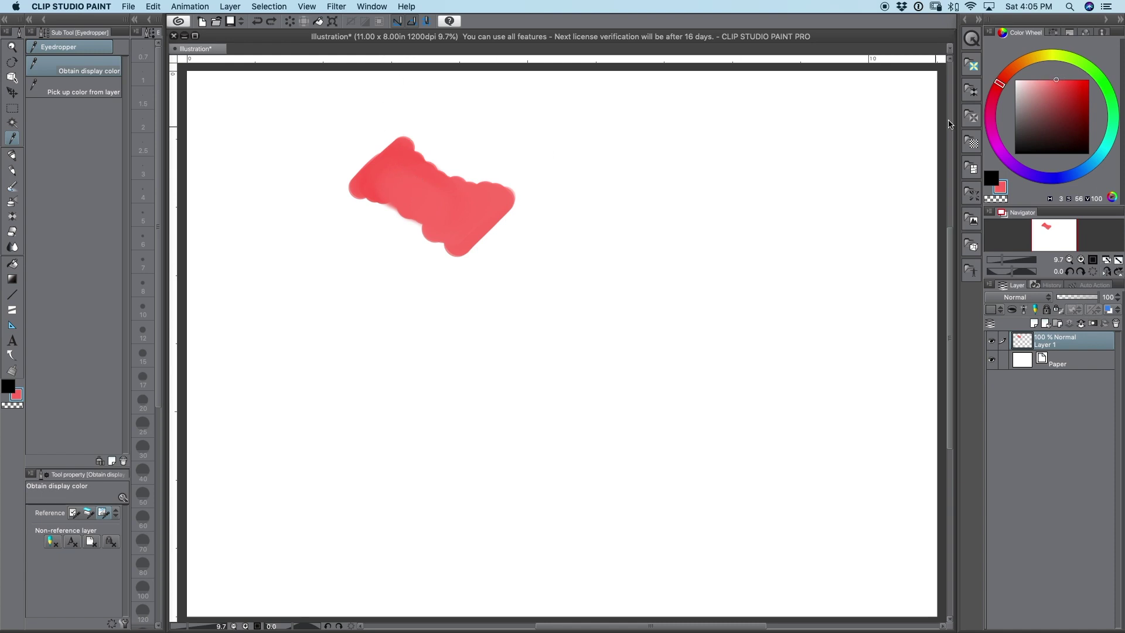
pyautogui.click(1054, 33)
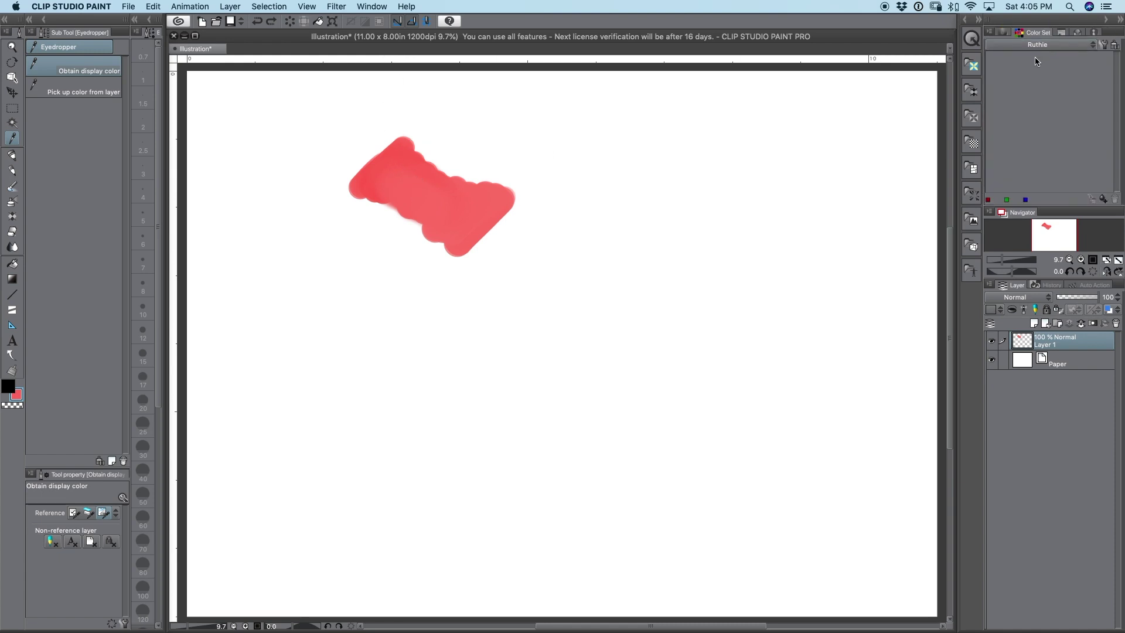
pyautogui.click(1004, 34)
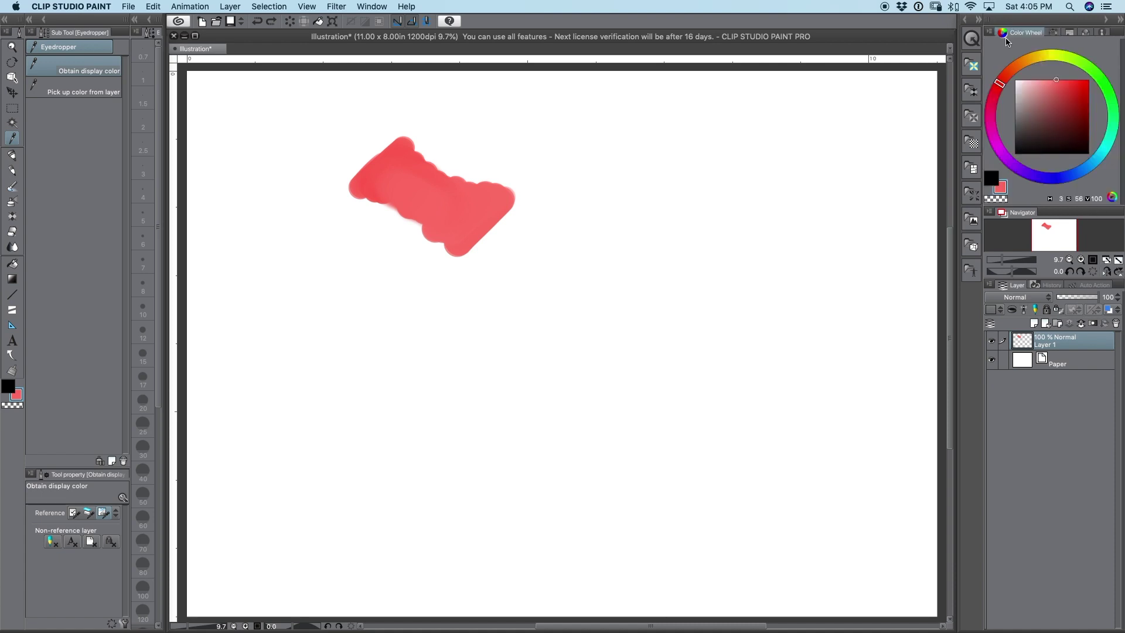
# Step: Paint two overlapping light pink swatches below the red one with Dense watercolor and cover their seam with a stronger pink
pyautogui.click(1047, 78)
pyautogui.click(18, 187)
pyautogui.moveTo(527, 265)
pyautogui.mouseDown()
pyautogui.moveTo(517, 274)
pyautogui.moveTo(555, 291)
pyautogui.moveTo(560, 320)
pyautogui.mouseUp()
pyautogui.click(1036, 82)
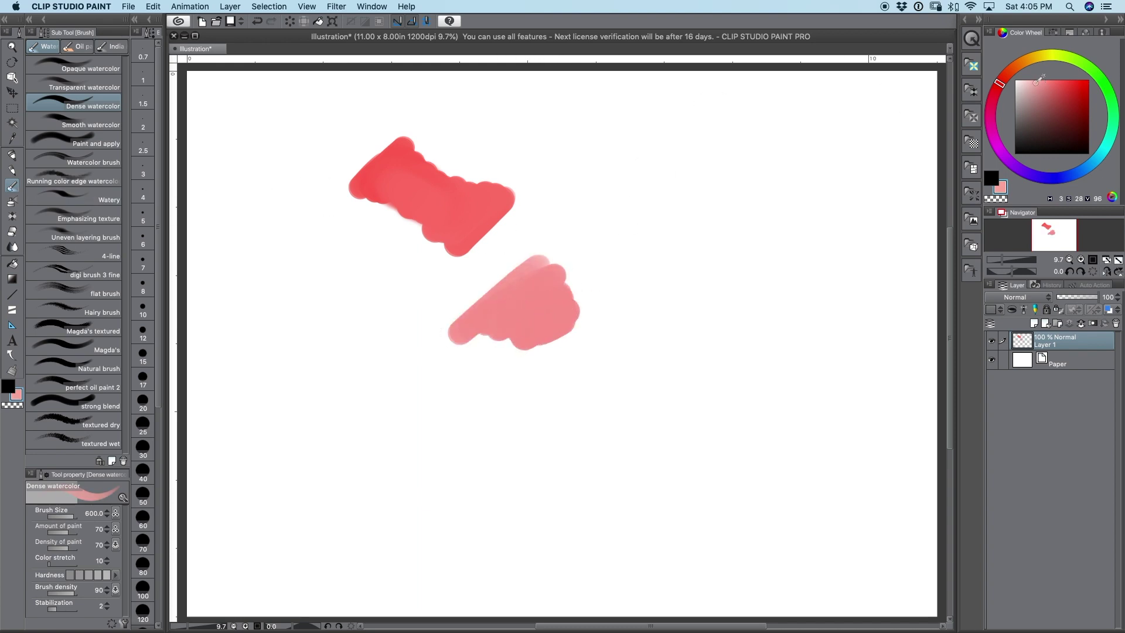
pyautogui.moveTo(565, 351)
pyautogui.mouseDown()
pyautogui.moveTo(556, 397)
pyautogui.moveTo(563, 375)
pyautogui.moveTo(550, 366)
pyautogui.moveTo(551, 337)
pyautogui.mouseUp()
pyautogui.click(1054, 77)
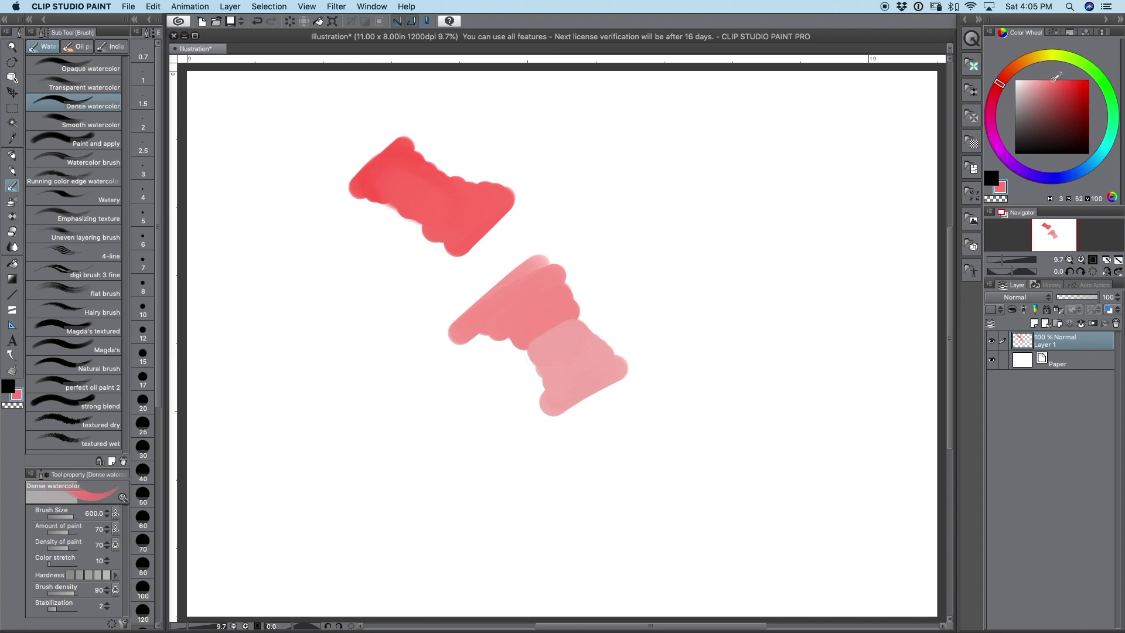
pyautogui.moveTo(563, 324)
pyautogui.mouseDown()
pyautogui.moveTo(535, 342)
pyautogui.moveTo(574, 325)
pyautogui.mouseUp()
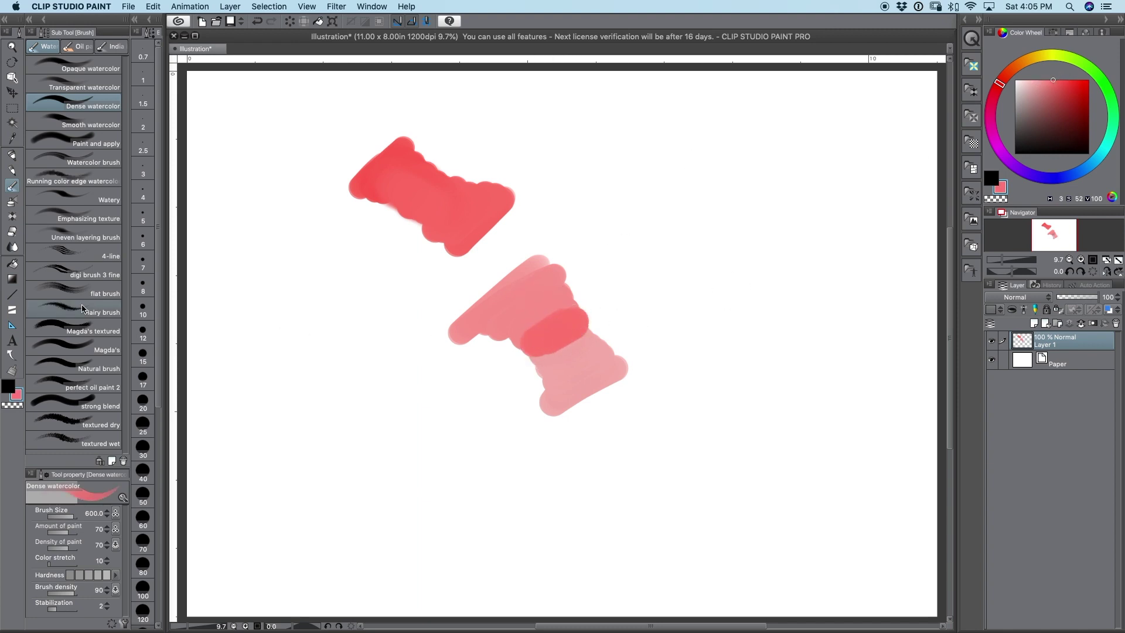
# Step: Blend the seam of the pink swatches and add the sampled mixed pink to the custom color set
pyautogui.click(11, 246)
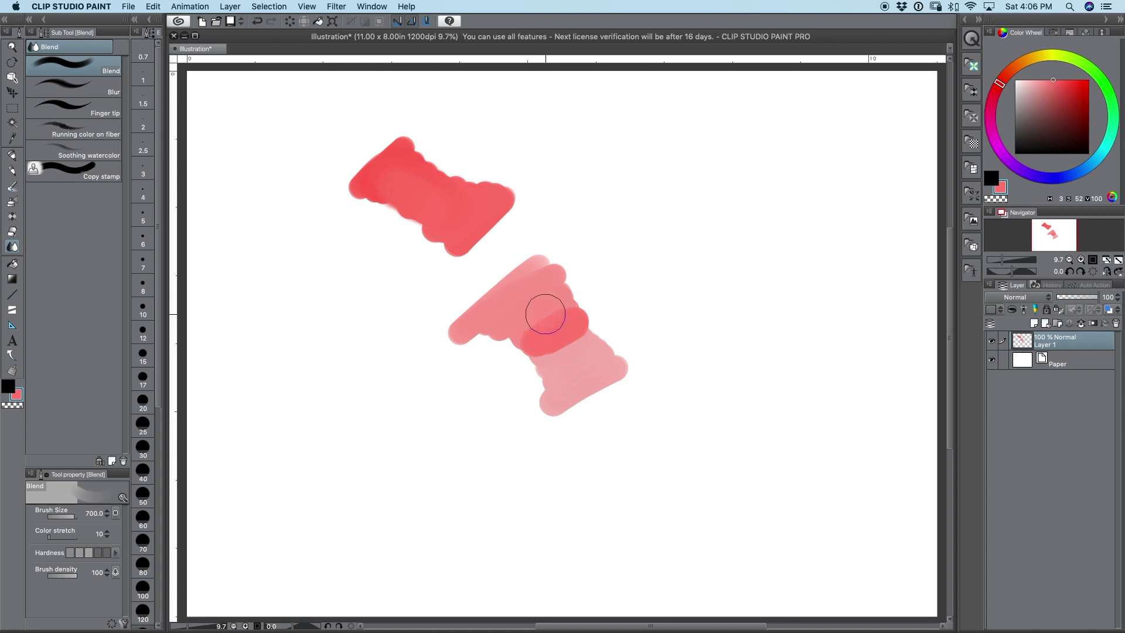
pyautogui.moveTo(539, 311)
pyautogui.mouseDown()
pyautogui.moveTo(564, 355)
pyautogui.moveTo(560, 340)
pyautogui.moveTo(583, 363)
pyautogui.moveTo(532, 318)
pyautogui.mouseUp()
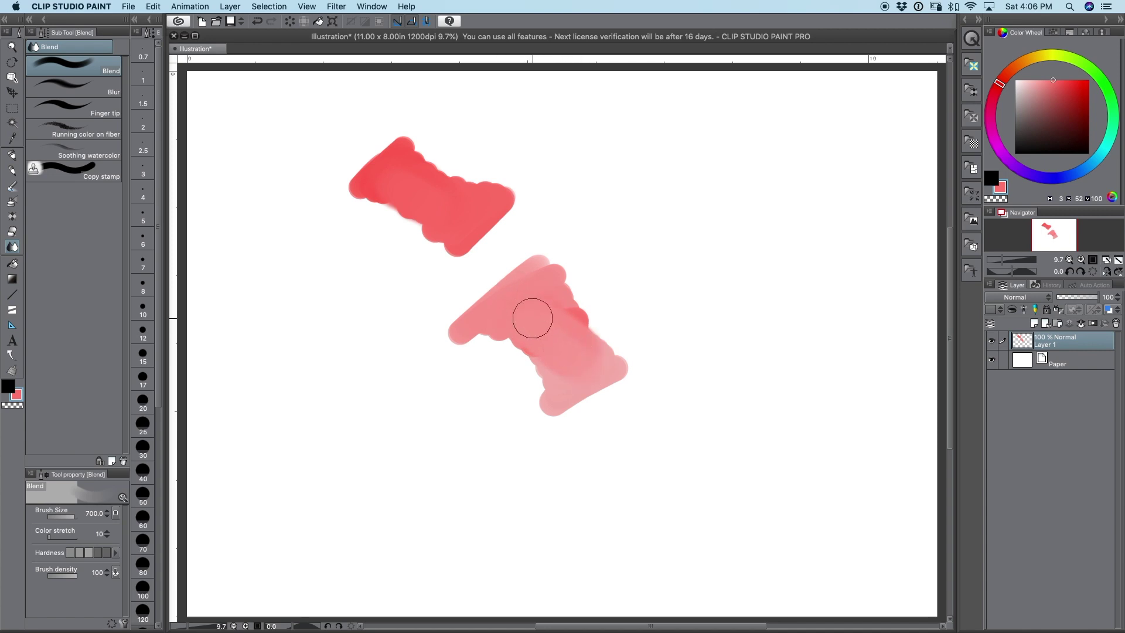
pyautogui.click(12, 138)
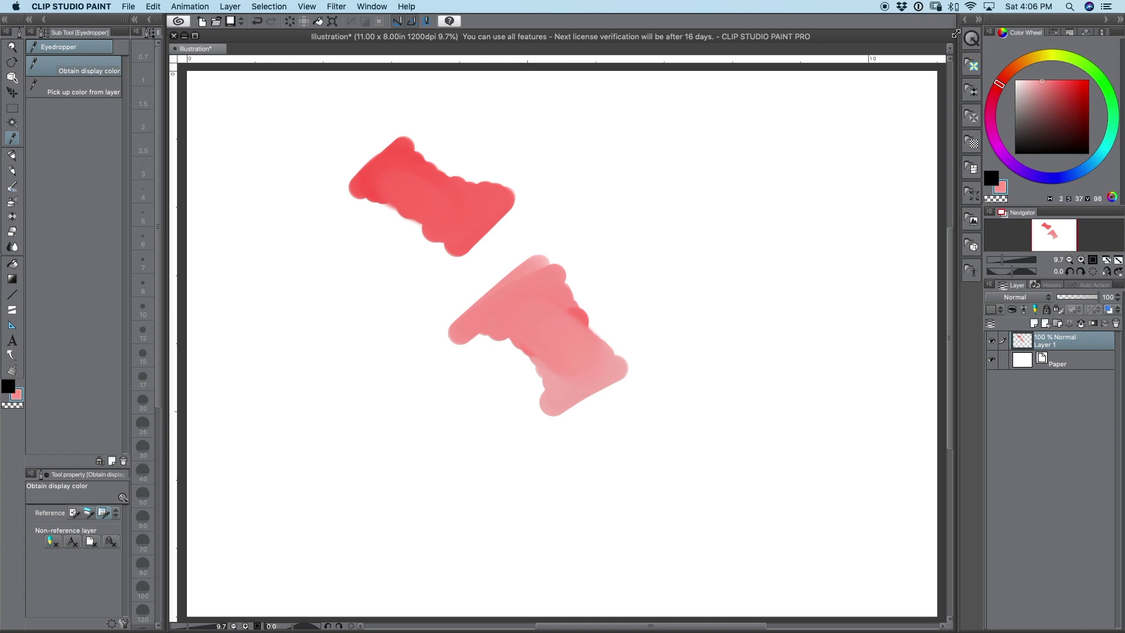
pyautogui.click(1054, 33)
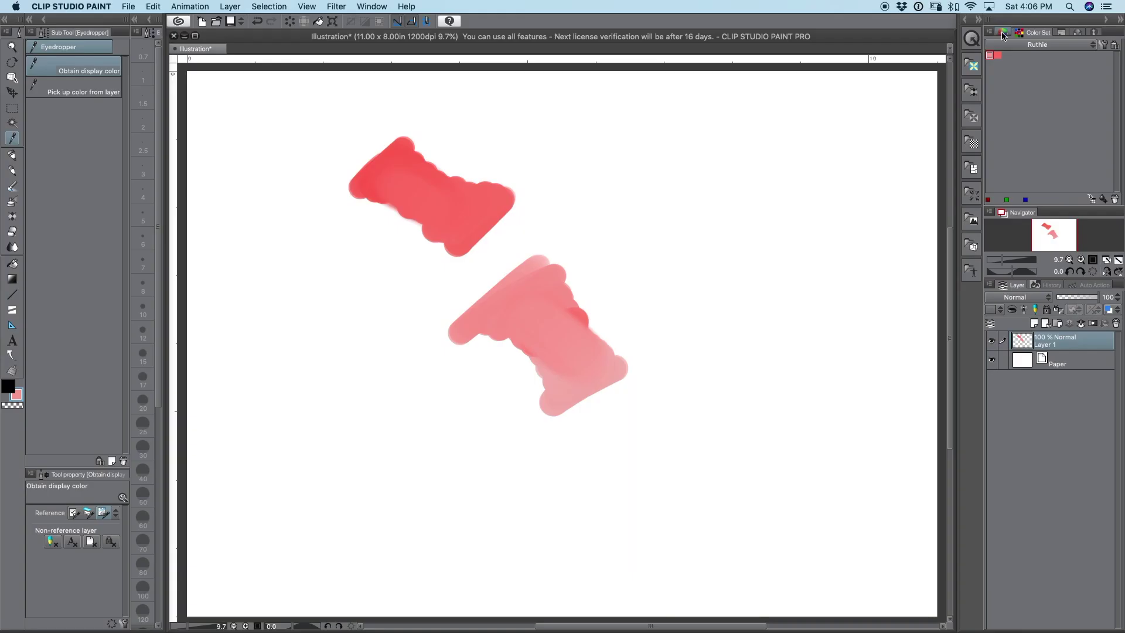
pyautogui.click(1003, 33)
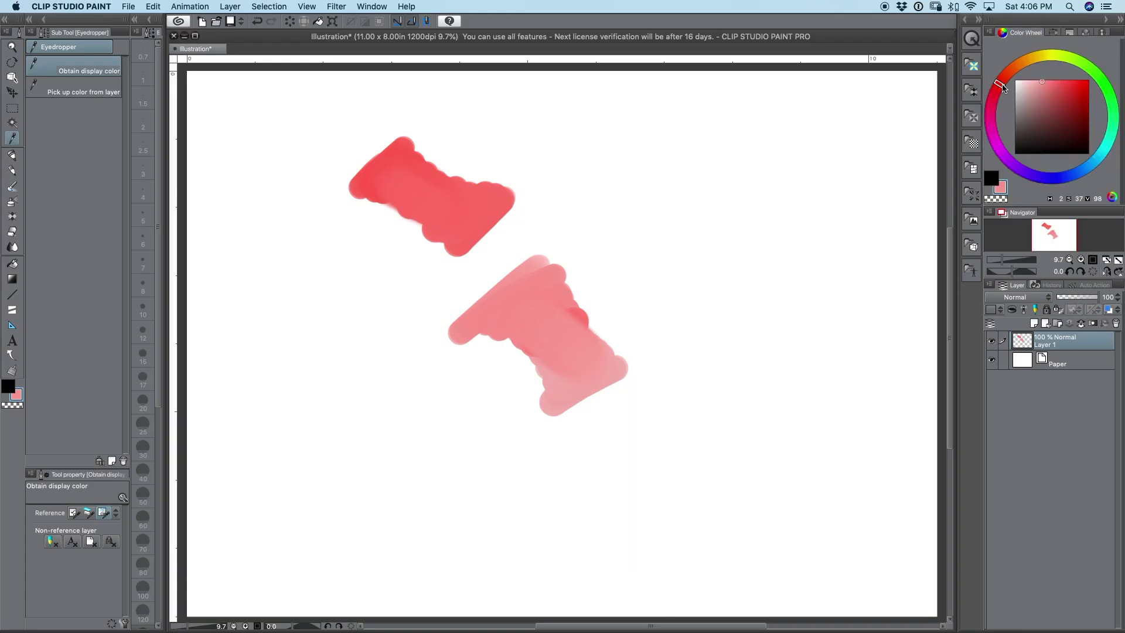
# Step: Paint two overlapping very pale pink swatches in the canvas's upper-right area with the Dense watercolor brush
pyautogui.click(799, 211)
pyautogui.click(12, 186)
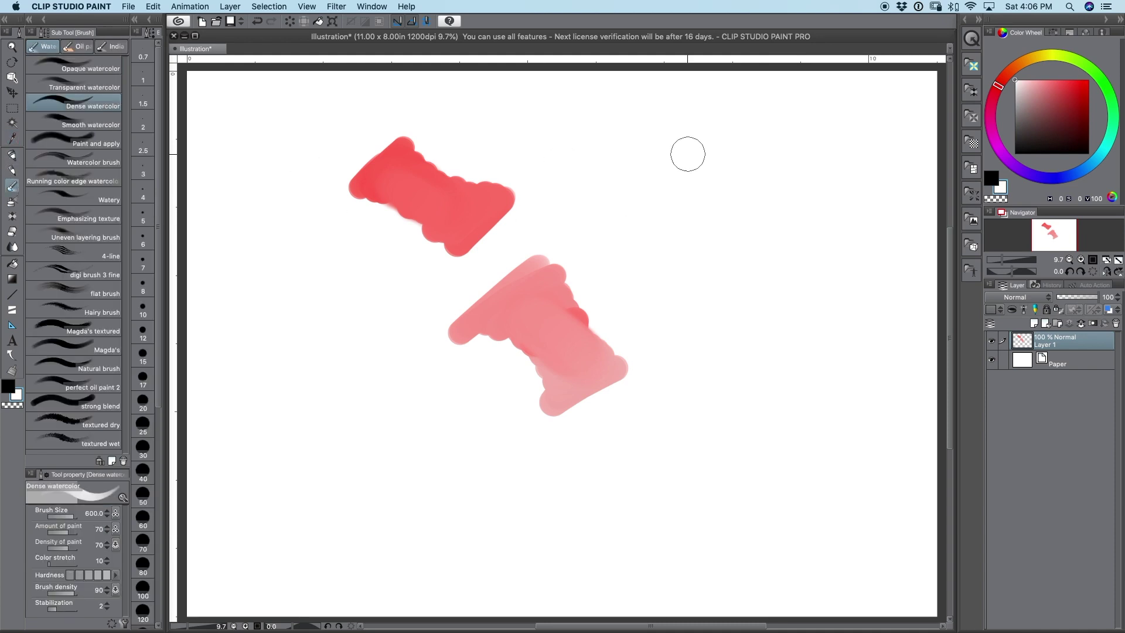
pyautogui.click(1038, 82)
pyautogui.moveTo(1036, 78); pyautogui.dragTo(1030, 80)
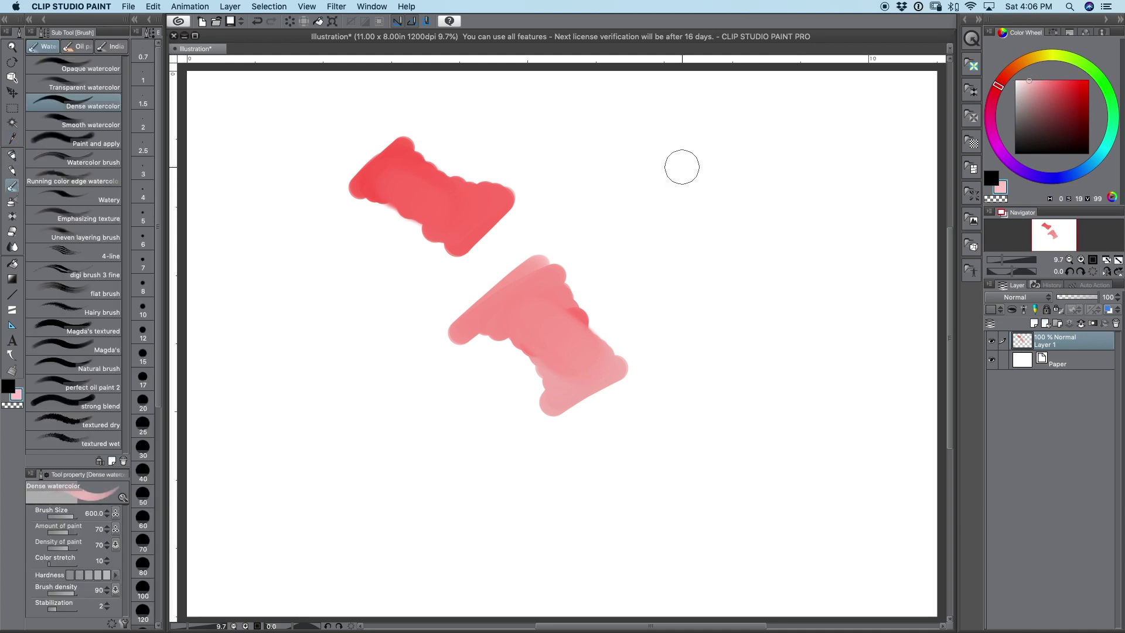
pyautogui.moveTo(633, 214)
pyautogui.mouseDown()
pyautogui.moveTo(711, 181)
pyautogui.moveTo(750, 220)
pyautogui.mouseUp()
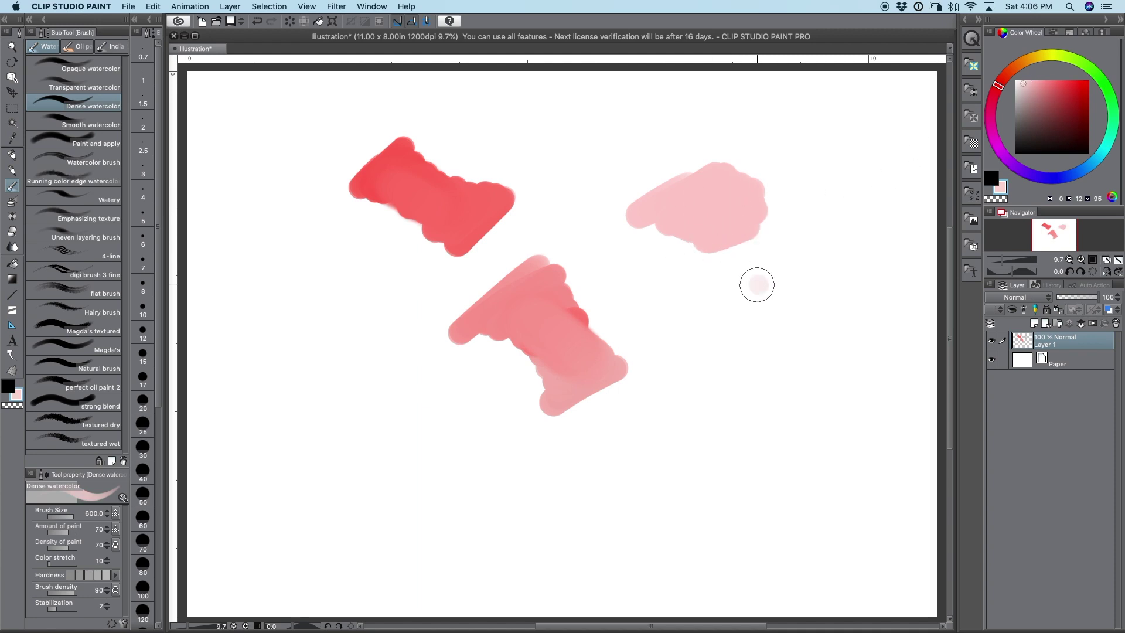
pyautogui.moveTo(718, 296)
pyautogui.mouseDown()
pyautogui.moveTo(771, 261)
pyautogui.moveTo(755, 230)
pyautogui.mouseUp()
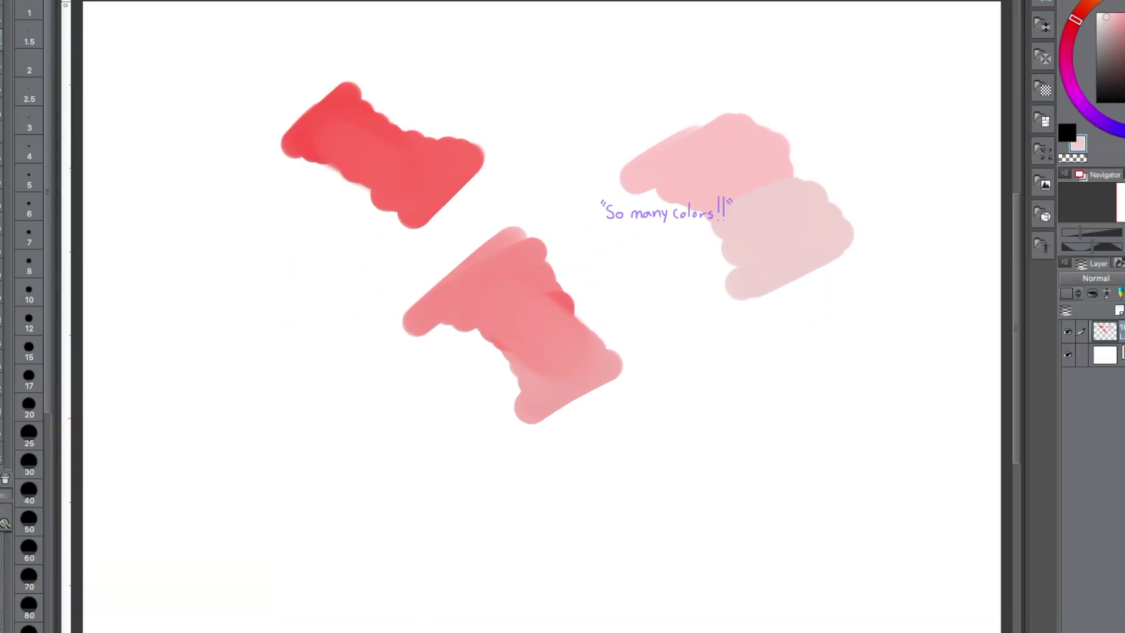
# Step: Smudge the seam of the pale pink swatches with the Finger tip blender at brush size 600
pyautogui.click(11, 246)
pyautogui.click(73, 107)
pyautogui.click(139, 586)
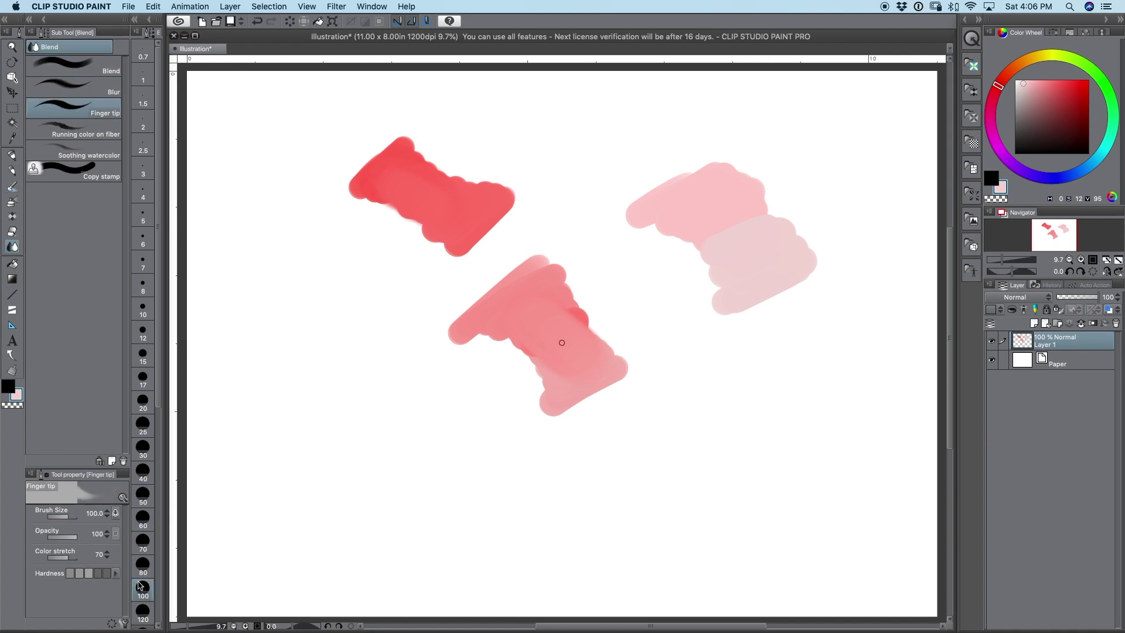
pyautogui.click(157, 543)
pyautogui.click(142, 454)
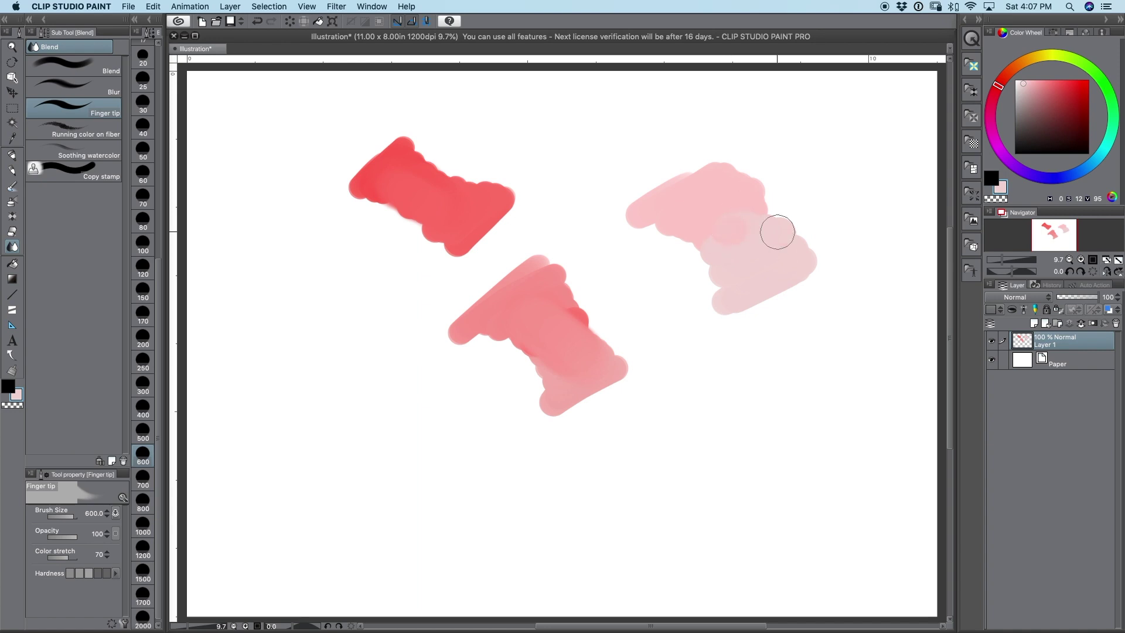
pyautogui.moveTo(732, 233)
pyautogui.mouseDown()
pyautogui.moveTo(728, 218)
pyautogui.moveTo(736, 231)
pyautogui.moveTo(750, 212)
pyautogui.mouseUp()
# Step: Add the sampled pale pink and a slightly lighter tint of it to the custom color set
pyautogui.click(11, 140)
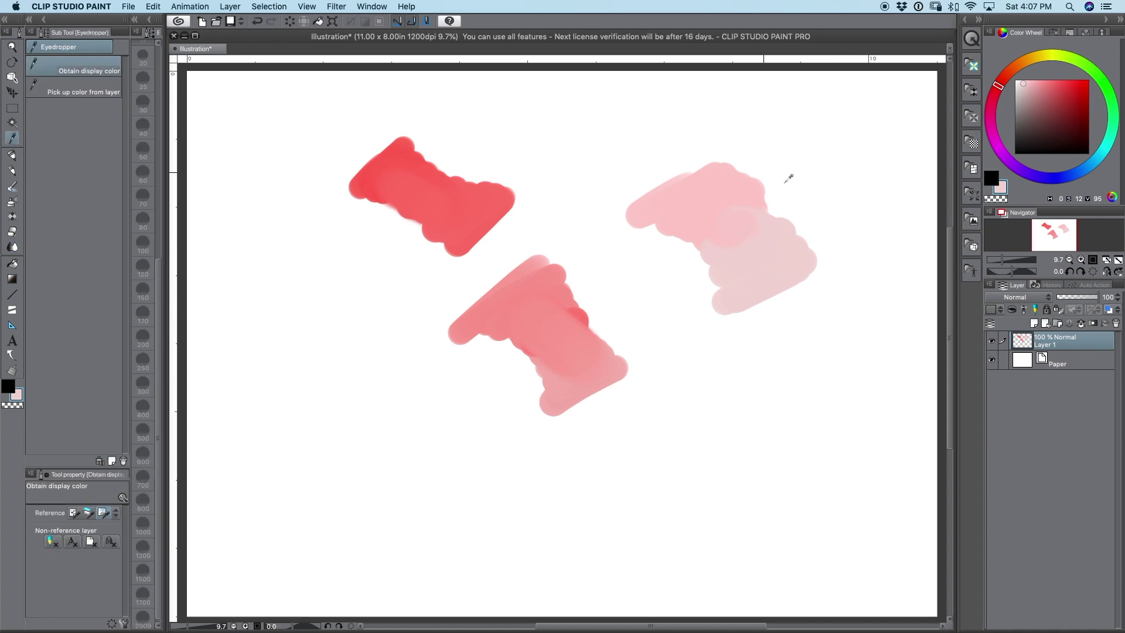
pyautogui.click(1053, 33)
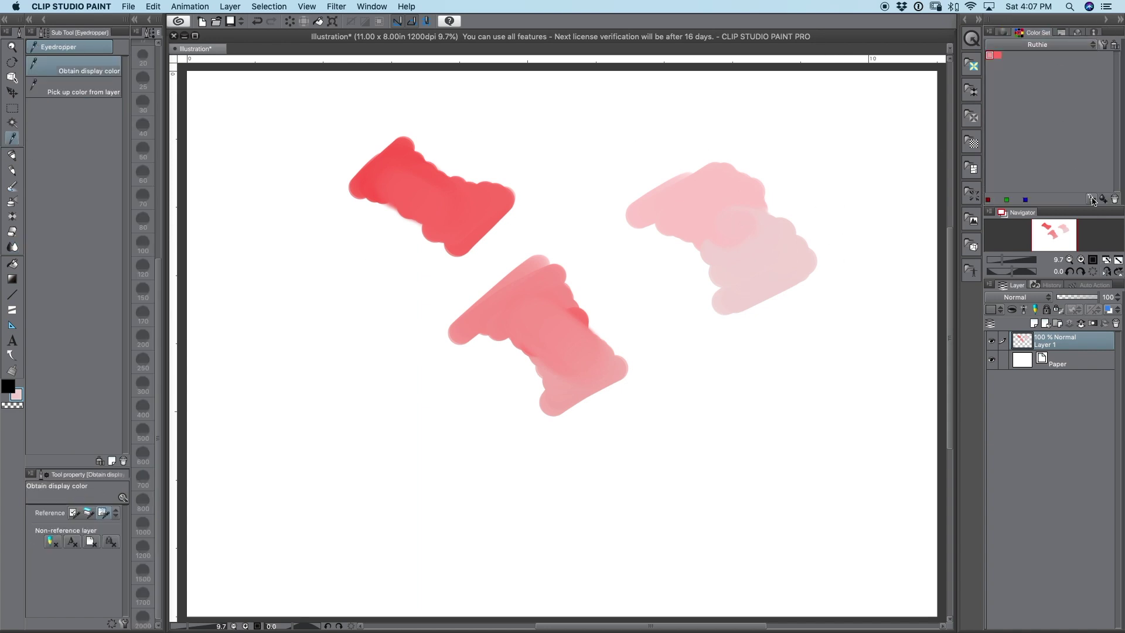
pyautogui.click(1002, 33)
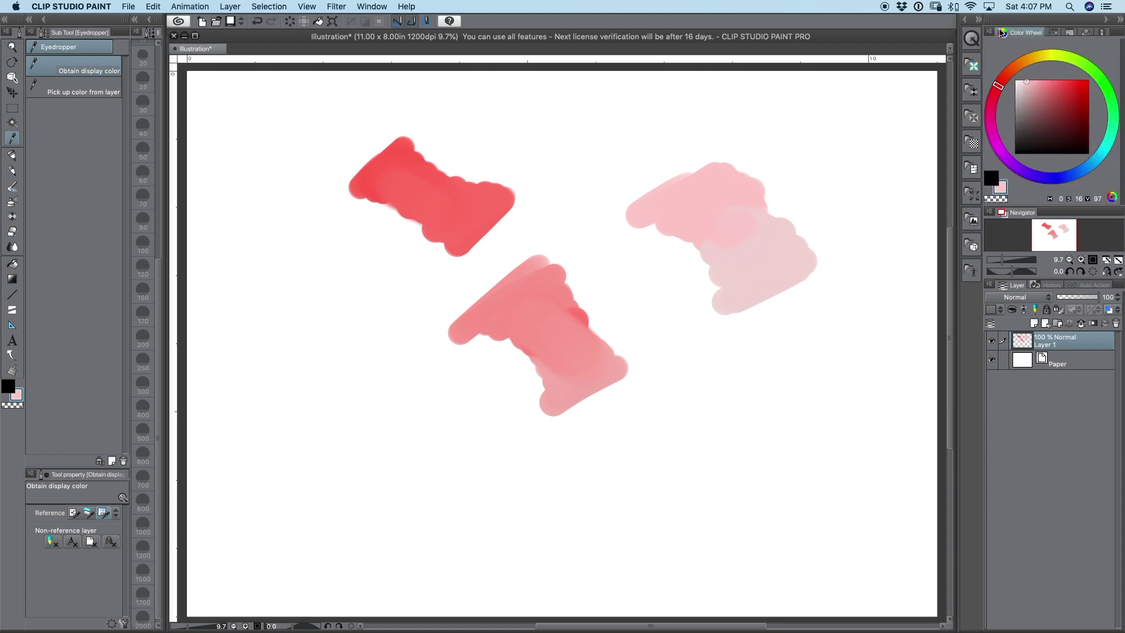
pyautogui.click(1023, 82)
pyautogui.click(1055, 34)
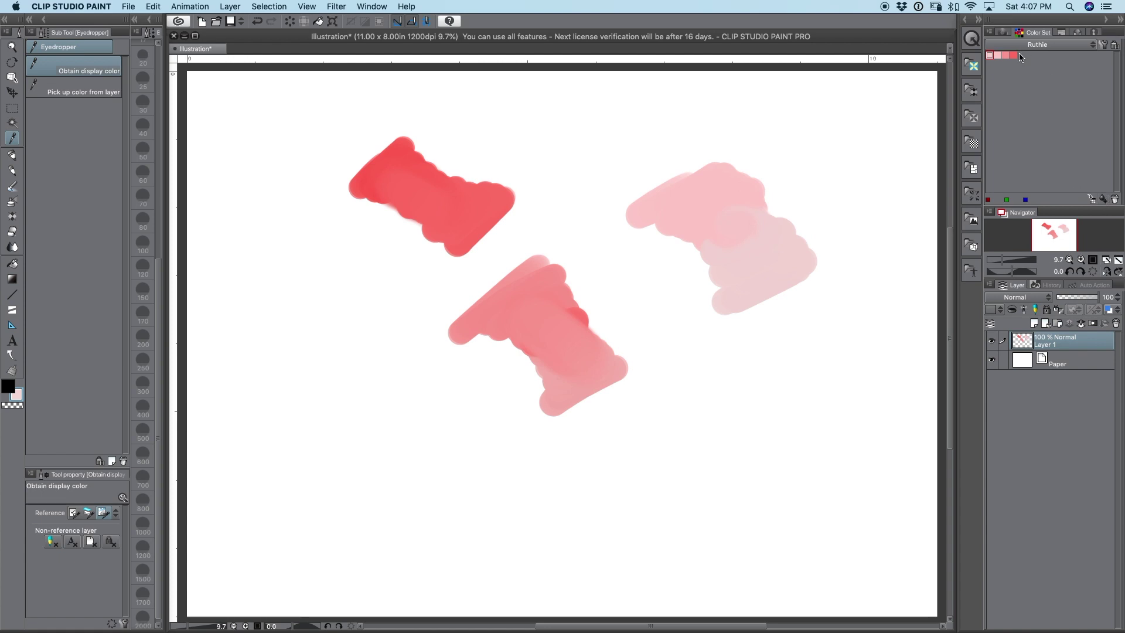
pyautogui.click(1003, 32)
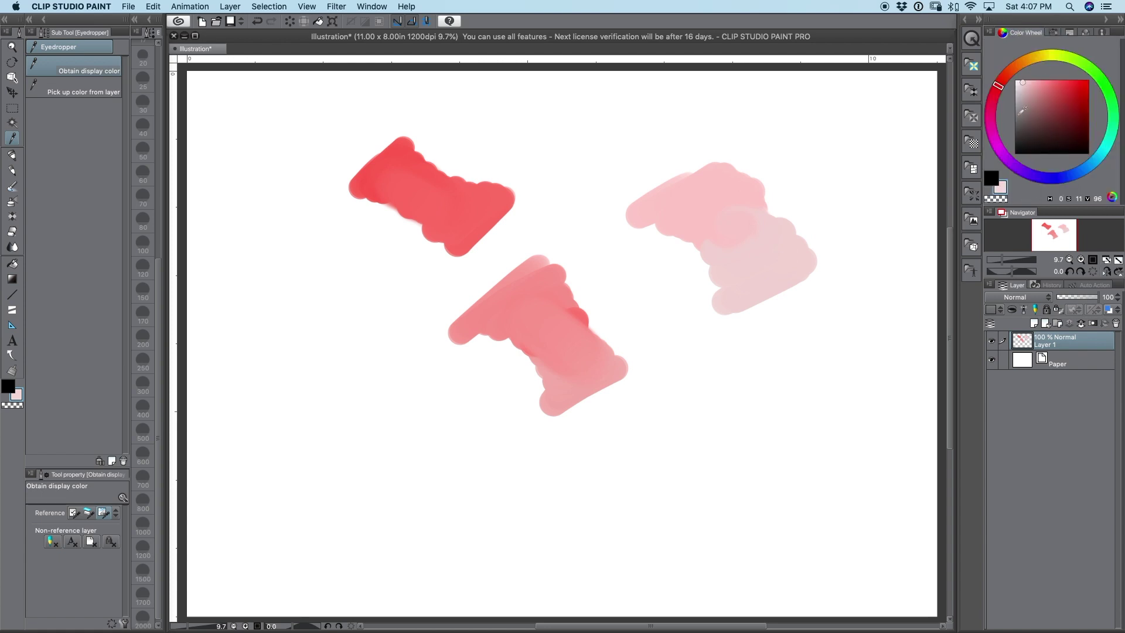
# Step: Paint two overlapping orange swatches below the pale pink ones with Dense watercolor and smooth their seam with the Blend tool
pyautogui.moveTo(1032, 61); pyautogui.dragTo(1018, 72)
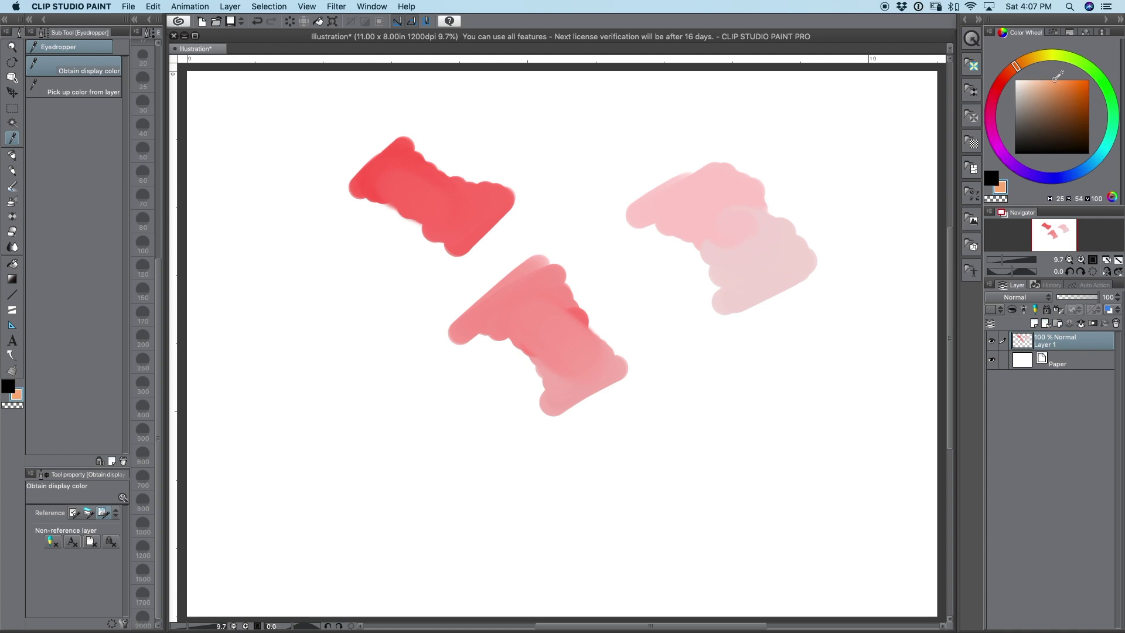
pyautogui.click(11, 185)
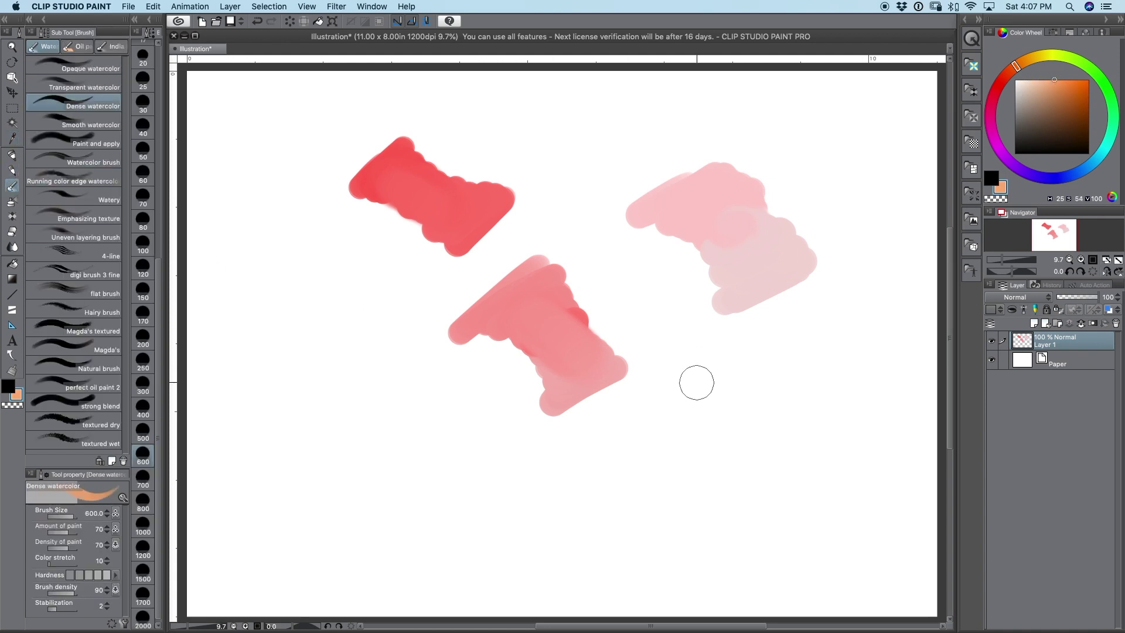
pyautogui.moveTo(695, 402)
pyautogui.mouseDown()
pyautogui.moveTo(705, 429)
pyautogui.moveTo(761, 452)
pyautogui.mouseUp()
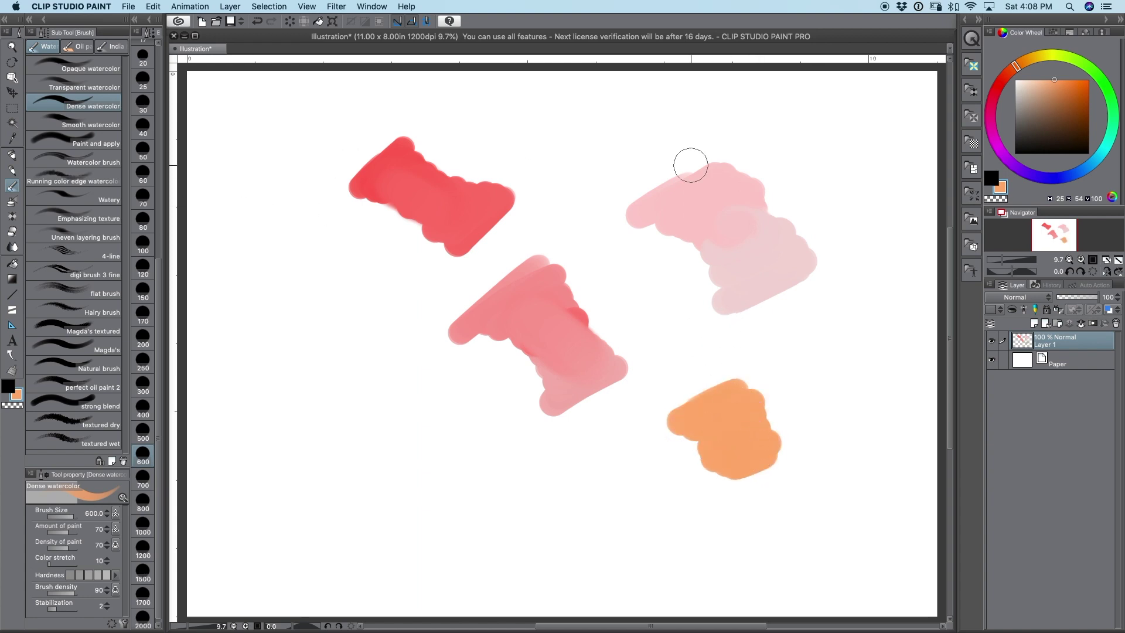
pyautogui.moveTo(753, 539)
pyautogui.mouseDown()
pyautogui.moveTo(793, 492)
pyautogui.moveTo(786, 467)
pyautogui.moveTo(761, 456)
pyautogui.mouseUp()
pyautogui.click(13, 246)
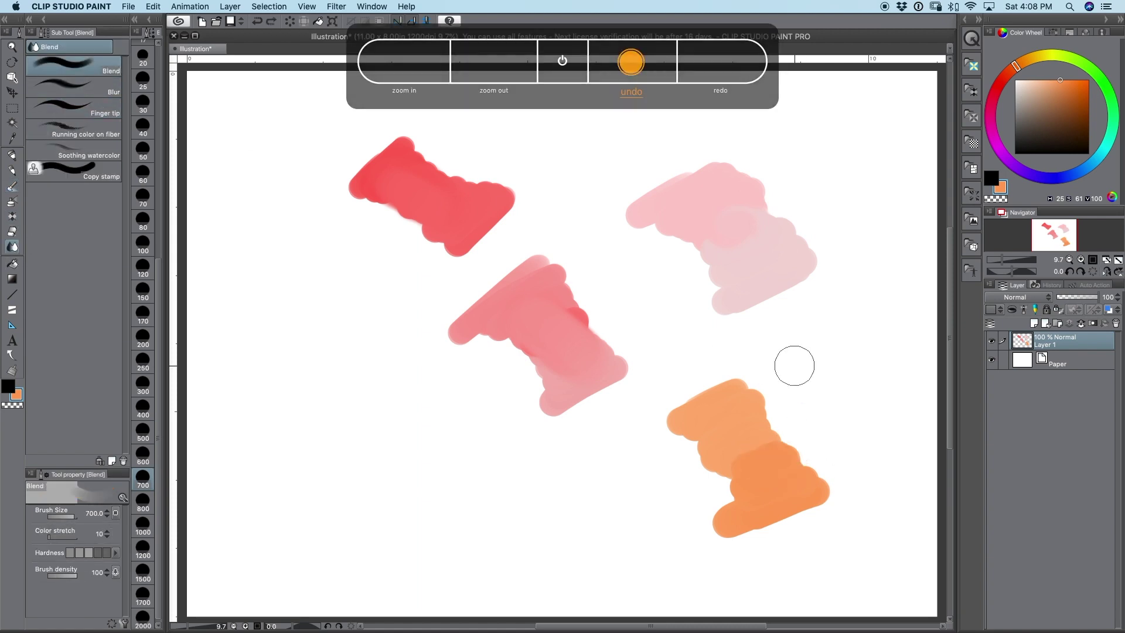
pyautogui.moveTo(766, 427)
pyautogui.mouseDown()
pyautogui.moveTo(761, 457)
pyautogui.moveTo(743, 461)
pyautogui.moveTo(771, 475)
pyautogui.moveTo(771, 490)
pyautogui.moveTo(736, 431)
pyautogui.moveTo(771, 489)
pyautogui.moveTo(763, 466)
pyautogui.mouseUp()
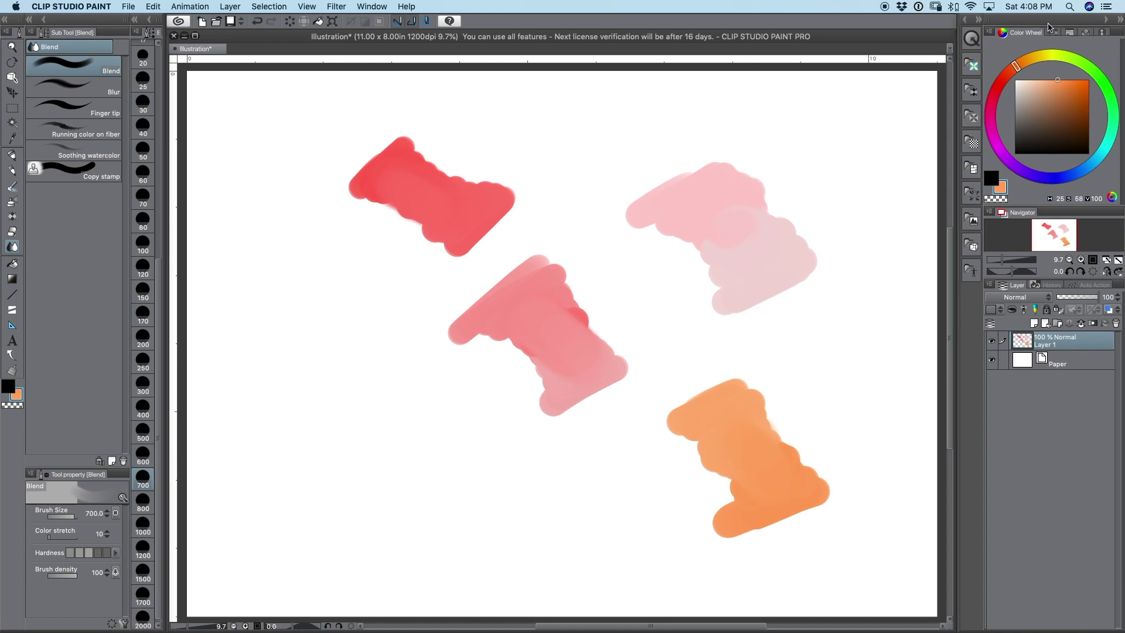
# Step: Float the Color Wheel and Color Set palettes side by side over the canvas and add the blended orange to the set
pyautogui.click(1069, 33)
pyautogui.moveTo(1037, 30); pyautogui.dragTo(727, 67)
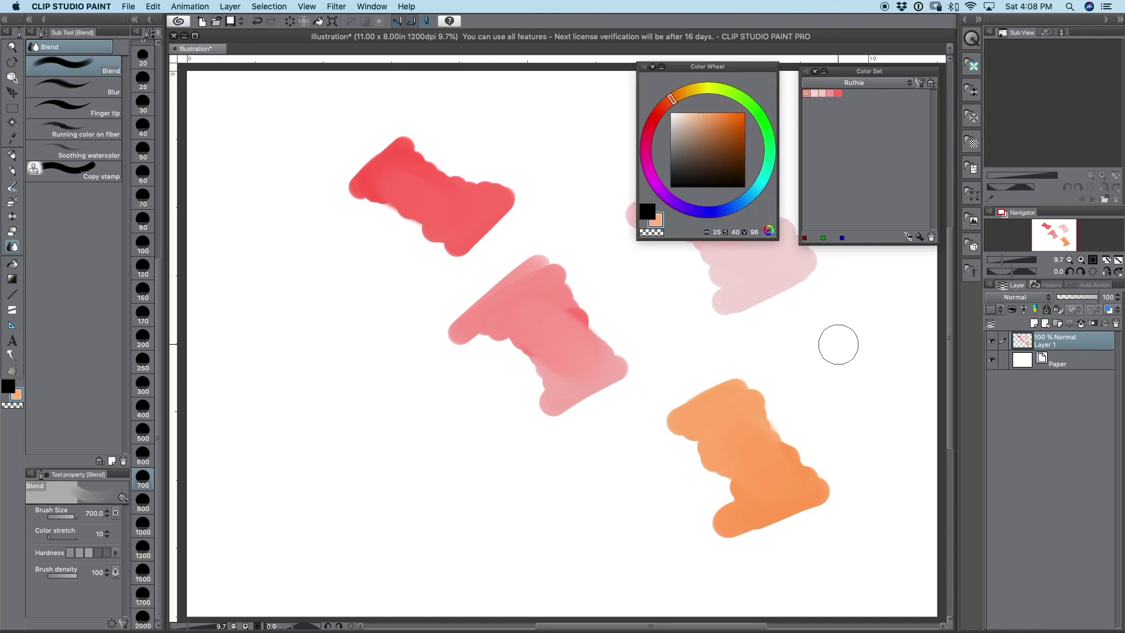
# Step: Paint two overlapping light orange swatches near the canvas's lower edge with Dense watercolor, blend them, and add the color to the set
pyautogui.click(12, 170)
pyautogui.click(12, 187)
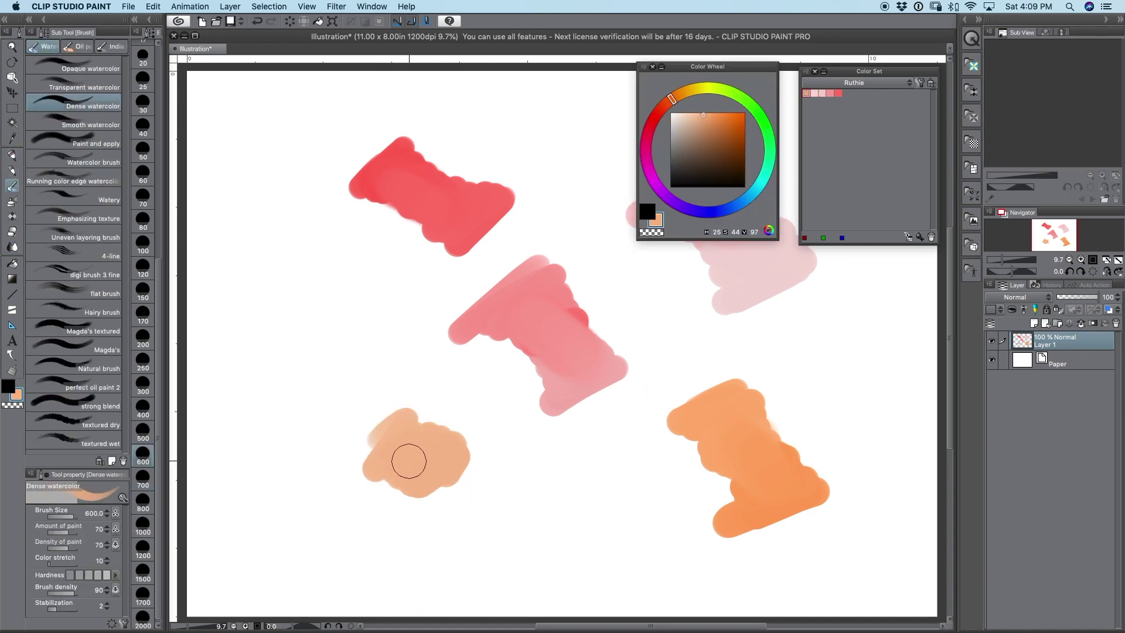
pyautogui.moveTo(409, 461); pyautogui.dragTo(352, 398)
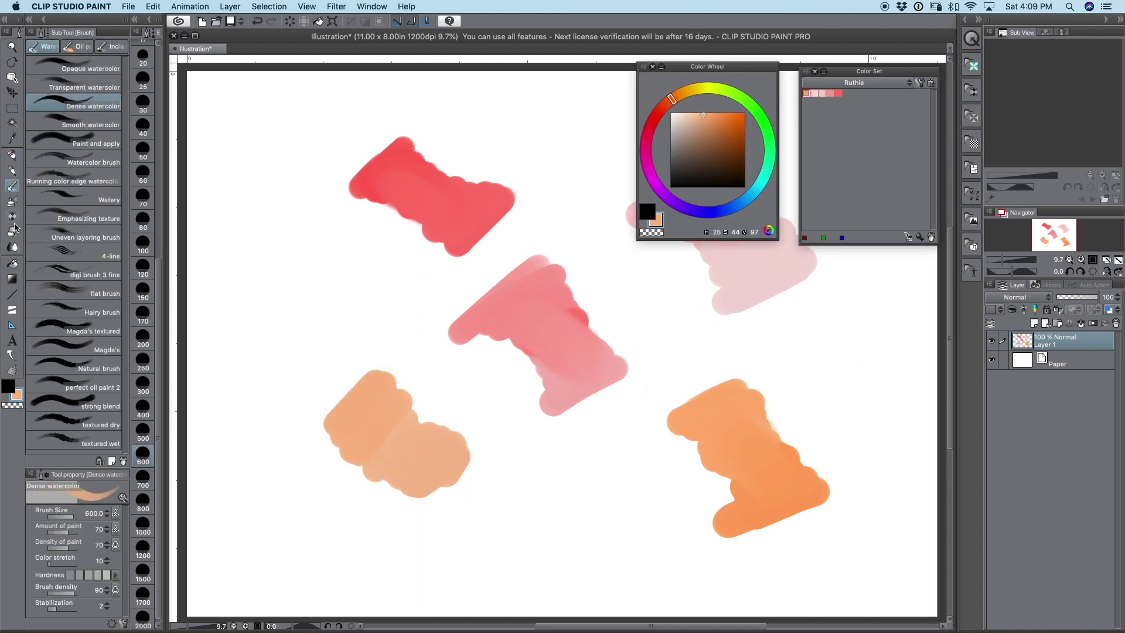
pyautogui.press('j')
pyautogui.click(918, 237)
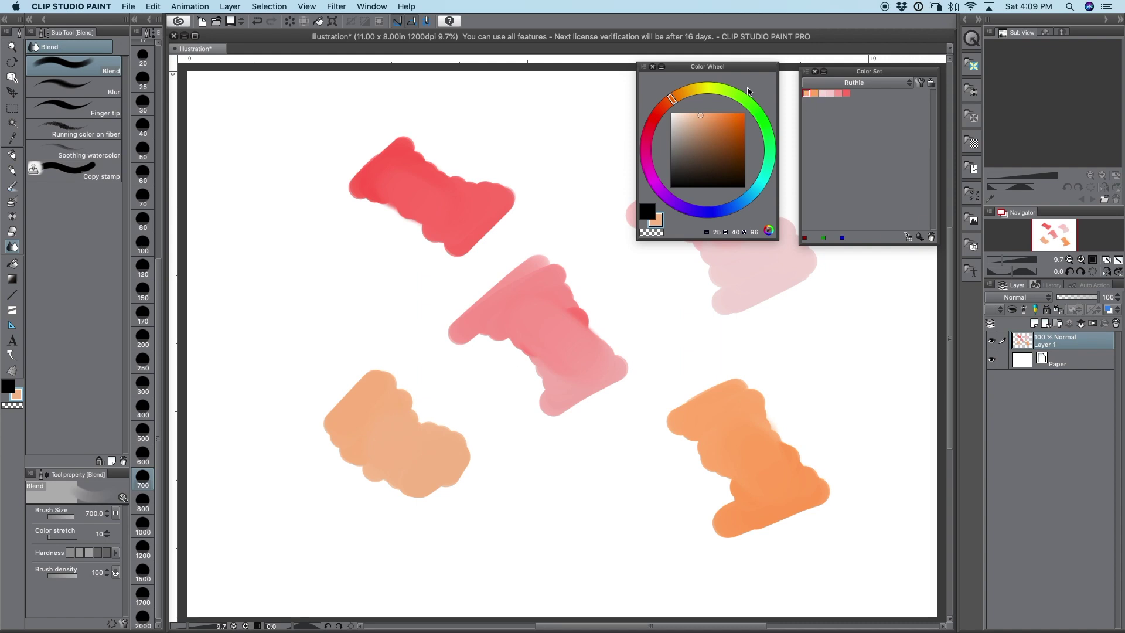
# Step: Paint a pale peach swatch between the two orange swatches with Dense watercolor and smooth it with Blend
pyautogui.click(683, 114)
pyautogui.press('b')
pyautogui.moveTo(527, 487)
pyautogui.mouseDown()
pyautogui.moveTo(545, 478)
pyautogui.moveTo(571, 492)
pyautogui.mouseUp()
pyautogui.press('j')
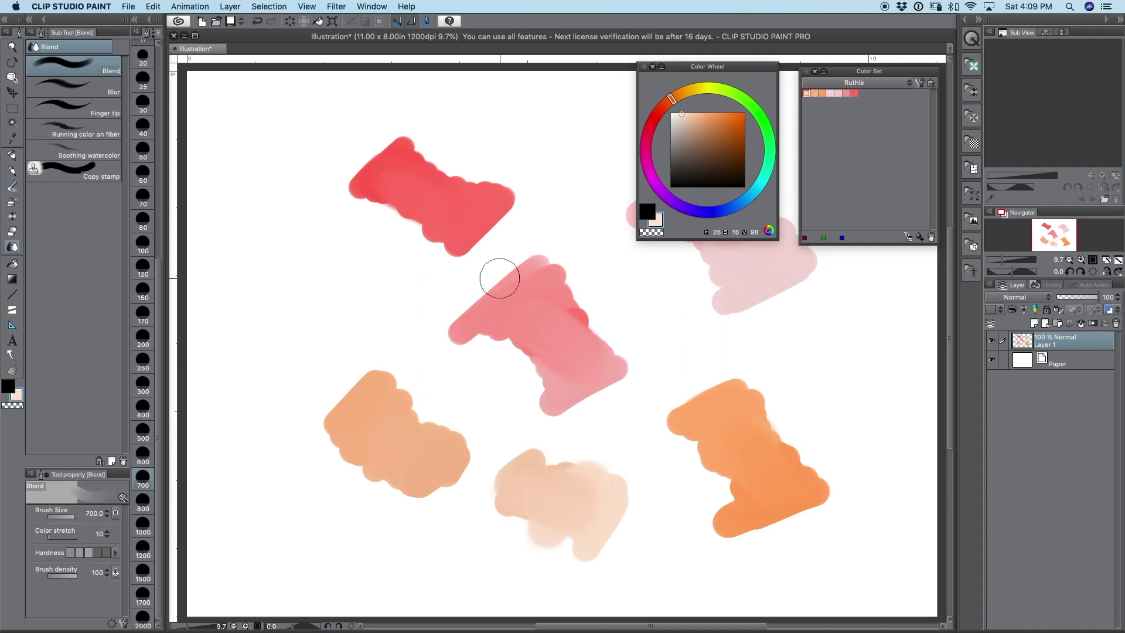
# Step: Paint overlapping very pale peach swatches below the yellow-free area beside the red swatch, blend them, and add the sampled tint to the set
pyautogui.press('b')
pyautogui.moveTo(317, 322); pyautogui.dragTo(394, 276)
pyautogui.moveTo(328, 239); pyautogui.dragTo(288, 314)
pyautogui.click(13, 246)
pyautogui.keyDown('alt'); pyautogui.click(335, 284); pyautogui.keyUp('alt')
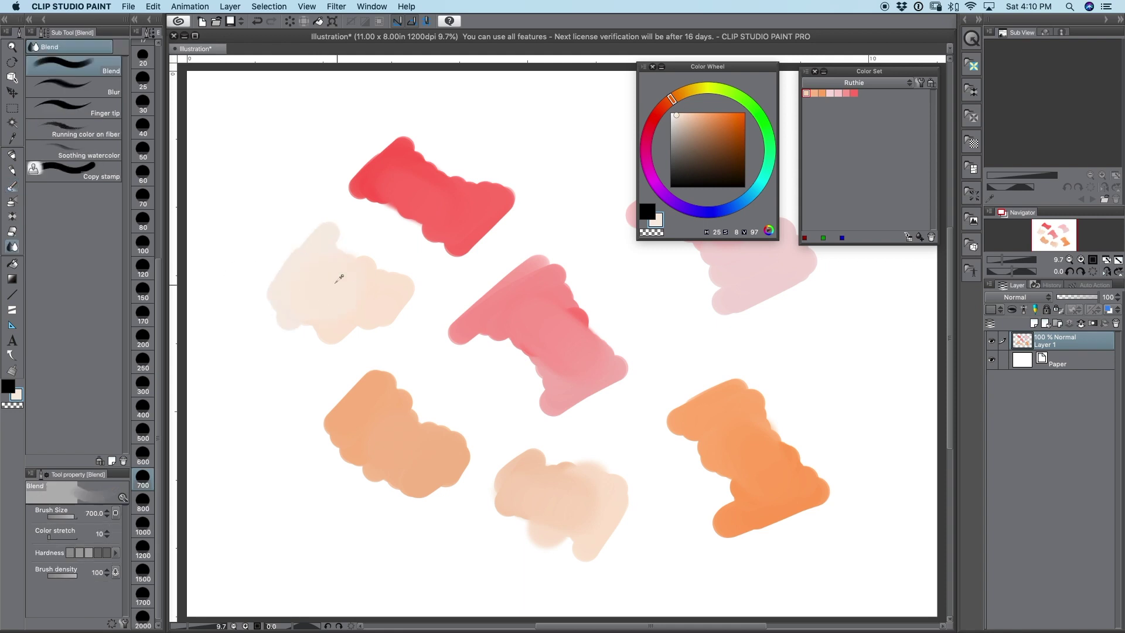
pyautogui.click(919, 237)
# Step: Paint overlapping yellow swatches of hue 47 above the orange one, blend them, and add the yellow to the color set
pyautogui.click(694, 89)
pyautogui.click(702, 113)
pyautogui.click(13, 187)
pyautogui.moveTo(823, 334)
pyautogui.mouseDown()
pyautogui.moveTo(895, 394)
pyautogui.moveTo(886, 322)
pyautogui.mouseUp()
pyautogui.click(691, 115)
pyautogui.click(12, 246)
pyautogui.click(921, 237)
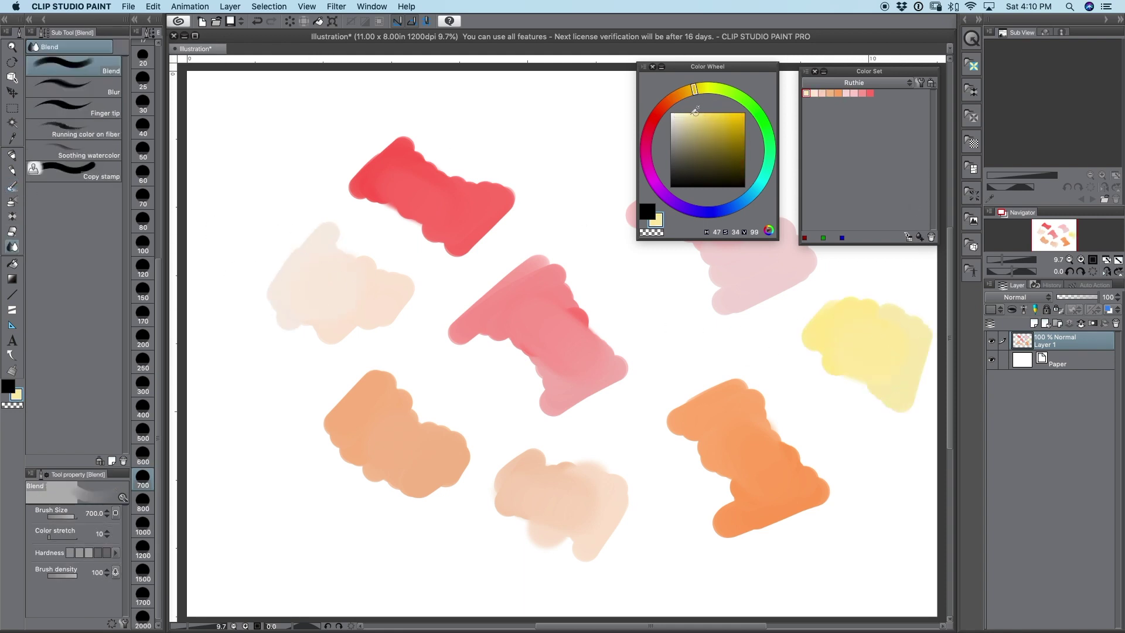
# Step: Paint two overlapping pale yellow swatches in the canvas's upper-left corner, smooth their seam with Blend, and add the color to the set
pyautogui.click(11, 187)
pyautogui.moveTo(258, 94); pyautogui.dragTo(281, 141)
pyautogui.click(688, 114)
pyautogui.moveTo(267, 187)
pyautogui.mouseDown()
pyautogui.moveTo(286, 137)
pyautogui.moveTo(272, 131)
pyautogui.mouseUp()
pyautogui.click(13, 246)
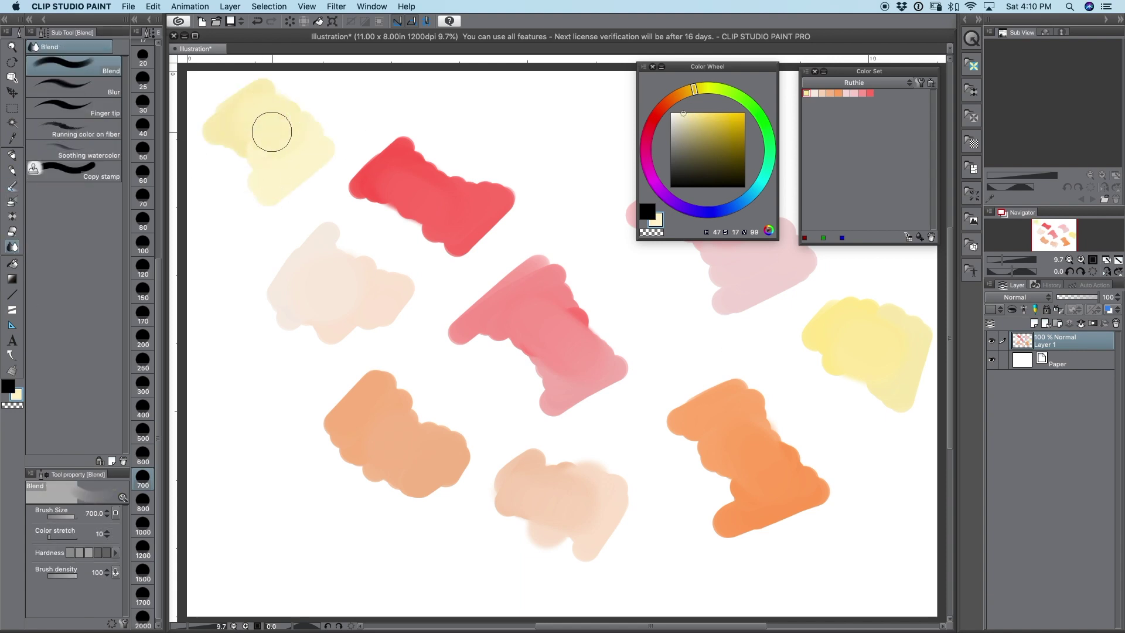
pyautogui.click(922, 236)
# Step: Paint two cream swatches over the pale peach and pink ones with Dense watercolor and smudge the peach edge downward with Blend
pyautogui.click(680, 117)
pyautogui.click(11, 187)
pyautogui.moveTo(387, 305)
pyautogui.mouseDown()
pyautogui.moveTo(460, 354)
pyautogui.moveTo(489, 328)
pyautogui.mouseUp()
pyautogui.moveTo(373, 258); pyautogui.dragTo(505, 280)
pyautogui.click(13, 246)
pyautogui.moveTo(319, 341); pyautogui.dragTo(275, 452)
pyautogui.moveTo(264, 316); pyautogui.dragTo(648, 401)
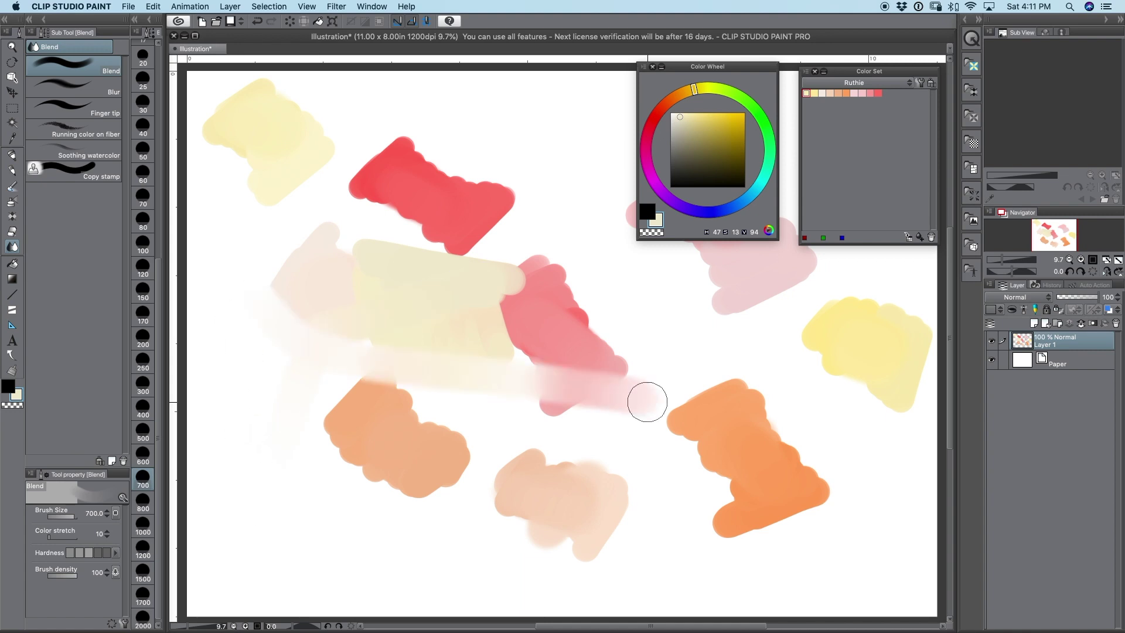
pyautogui.press('super+z')
pyautogui.moveTo(234, 263); pyautogui.dragTo(687, 274)
pyautogui.press('super+z')
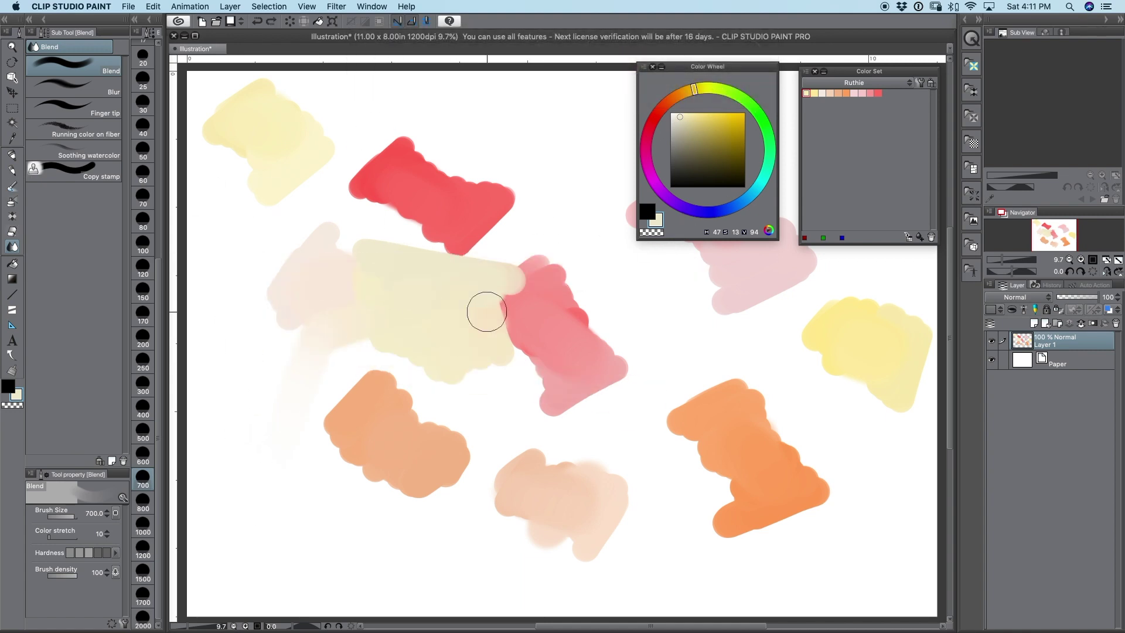
# Step: Add the cream sampled from the middle swatch and a pale yellow reworked and blended over the yellow swatch to the color set
pyautogui.keyDown('alt'); pyautogui.click(371, 271); pyautogui.keyUp('alt')
pyautogui.click(919, 236)
pyautogui.moveTo(820, 335)
pyautogui.mouseDown()
pyautogui.moveTo(866, 313)
pyautogui.moveTo(813, 381)
pyautogui.mouseUp()
pyautogui.click(11, 187)
pyautogui.click(12, 246)
pyautogui.moveTo(844, 296)
pyautogui.mouseDown()
pyautogui.moveTo(828, 326)
pyautogui.moveTo(898, 313)
pyautogui.mouseUp()
pyautogui.keyDown('alt'); pyautogui.click(898, 314); pyautogui.keyUp('alt')
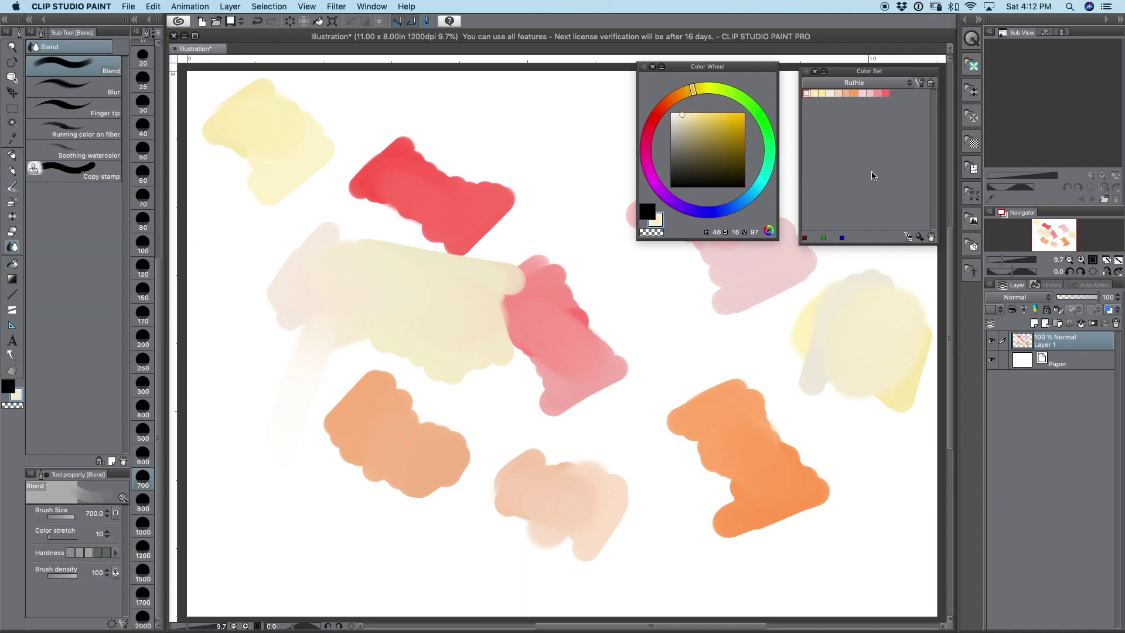
pyautogui.click(920, 236)
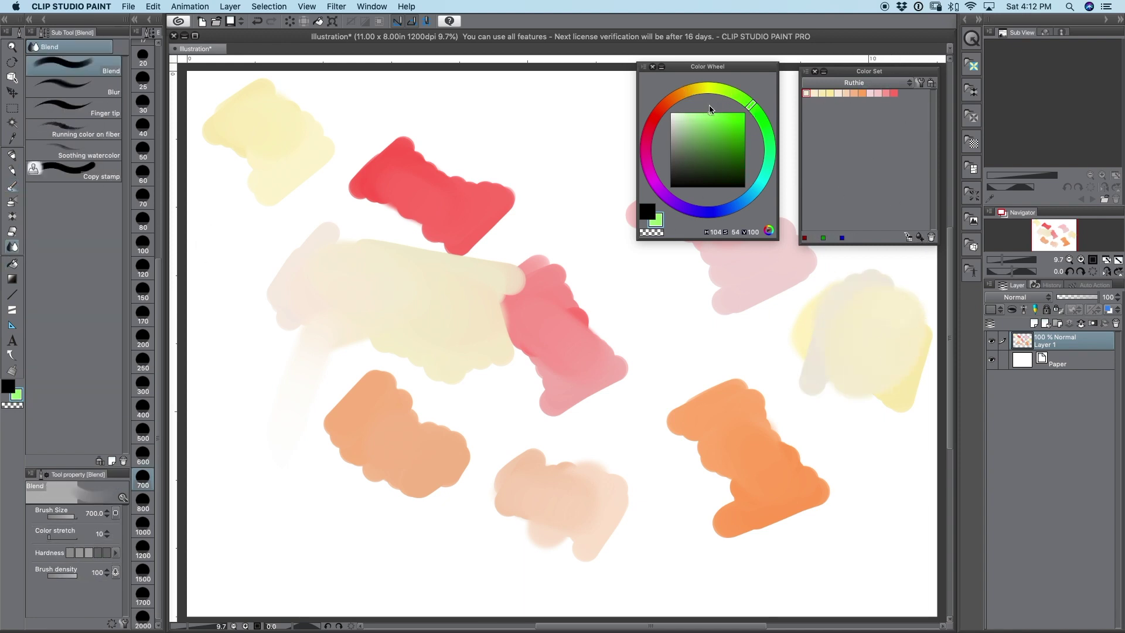
# Step: Paint two overlapping bright green swatches of hue 104 over the cream area, blend their seam, and add the green to the set
pyautogui.moveTo(490, 123); pyautogui.dragTo(427, 158)
pyautogui.click(12, 187)
pyautogui.moveTo(325, 264); pyautogui.dragTo(357, 322)
pyautogui.click(703, 114)
pyautogui.moveTo(394, 238)
pyautogui.mouseDown()
pyautogui.moveTo(397, 314)
pyautogui.moveTo(375, 243)
pyautogui.mouseUp()
pyautogui.click(12, 246)
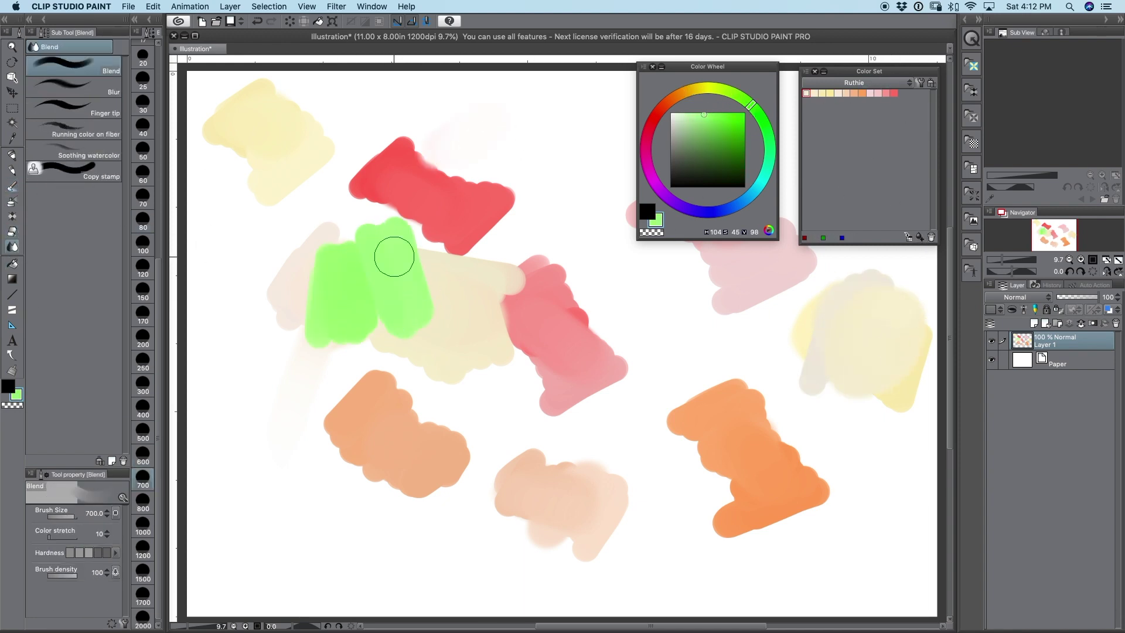
pyautogui.click(921, 237)
# Step: Paint a light green swatch beside the red one with Dense watercolor and smooth it with Blend
pyautogui.press('b')
pyautogui.moveTo(496, 134)
pyautogui.mouseDown()
pyautogui.moveTo(535, 146)
pyautogui.moveTo(573, 186)
pyautogui.moveTo(597, 170)
pyautogui.mouseUp()
pyautogui.press('j')
# Step: Paint a paler green swatch just below the bright green one, blend it, and add the tint to the color set
pyautogui.click(681, 115)
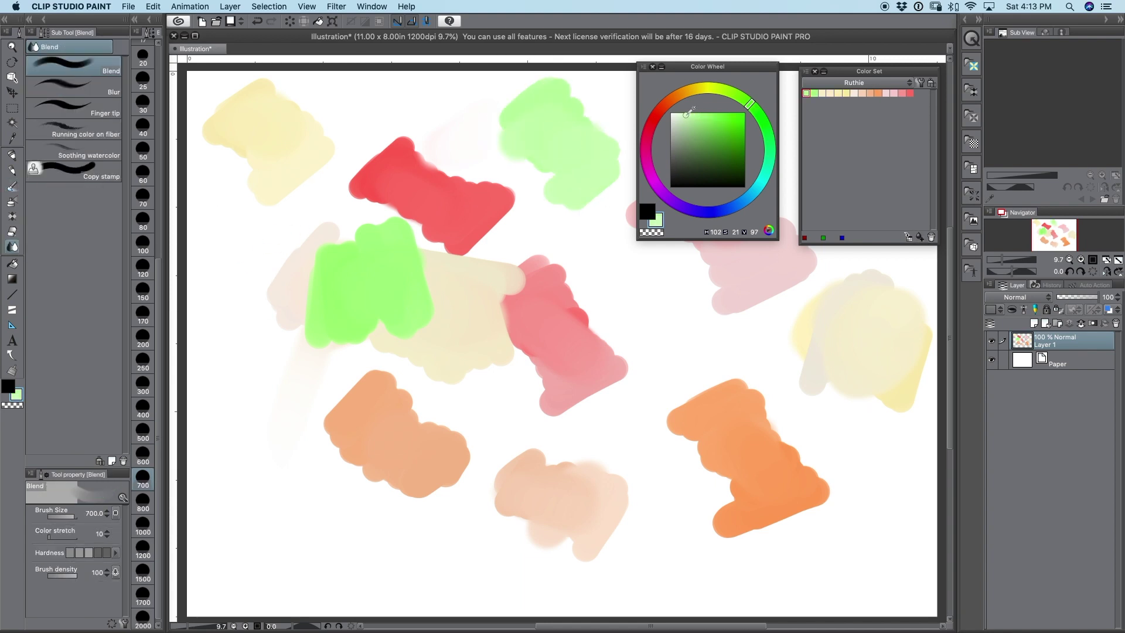
pyautogui.press('b')
pyautogui.moveTo(352, 352)
pyautogui.mouseDown()
pyautogui.moveTo(360, 437)
pyautogui.moveTo(371, 345)
pyautogui.moveTo(389, 414)
pyautogui.mouseUp()
pyautogui.press('j')
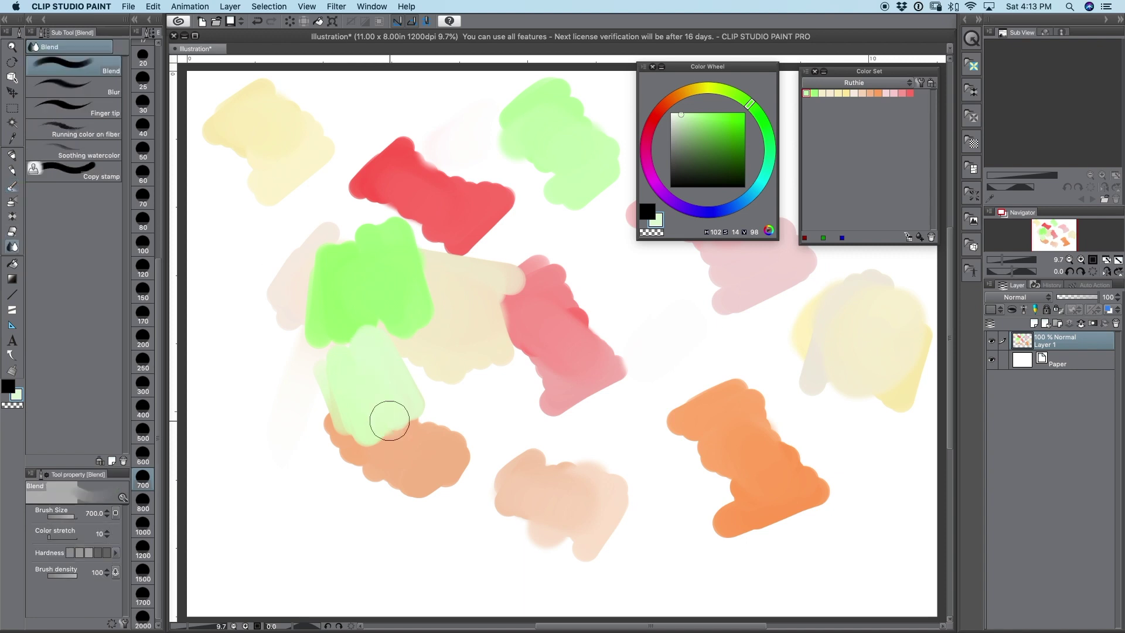
pyautogui.click(921, 238)
# Step: Extend the pale green swatch with more paint and blending, and add the very pale green sampled from it to the set
pyautogui.moveTo(393, 331); pyautogui.dragTo(431, 390)
pyautogui.click(11, 183)
pyautogui.moveTo(368, 439); pyautogui.dragTo(329, 357)
pyautogui.click(13, 245)
pyautogui.keyDown('alt'); pyautogui.click(361, 363); pyautogui.keyUp('alt')
pyautogui.click(919, 237)
# Step: Choose a turquoise of hue 171 and replace the filled swatch layer with a new empty layer
pyautogui.click(766, 174)
pyautogui.click(709, 112)
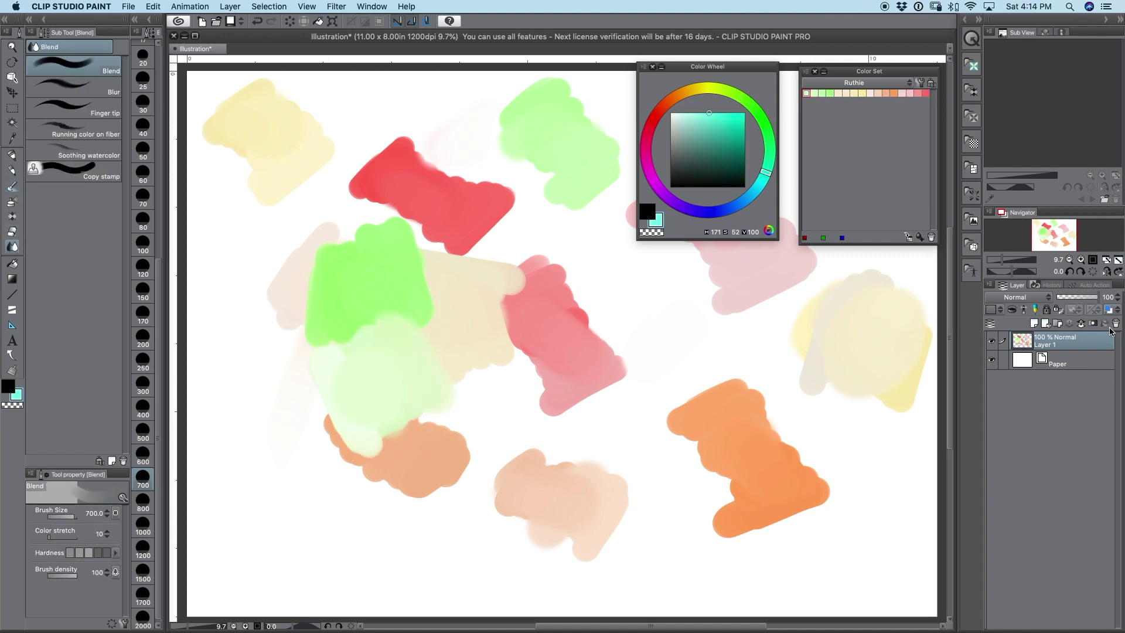
pyautogui.click(1115, 323)
pyautogui.click(1034, 322)
# Step: Paint two overlapping turquoise swatches in the canvas's upper-left area, blend their seam, and add the turquoise to the color set
pyautogui.click(11, 187)
pyautogui.moveTo(255, 167); pyautogui.dragTo(349, 149)
pyautogui.click(704, 113)
pyautogui.moveTo(413, 197)
pyautogui.mouseDown()
pyautogui.moveTo(367, 233)
pyautogui.moveTo(352, 171)
pyautogui.mouseUp()
pyautogui.click(12, 246)
pyautogui.click(920, 237)
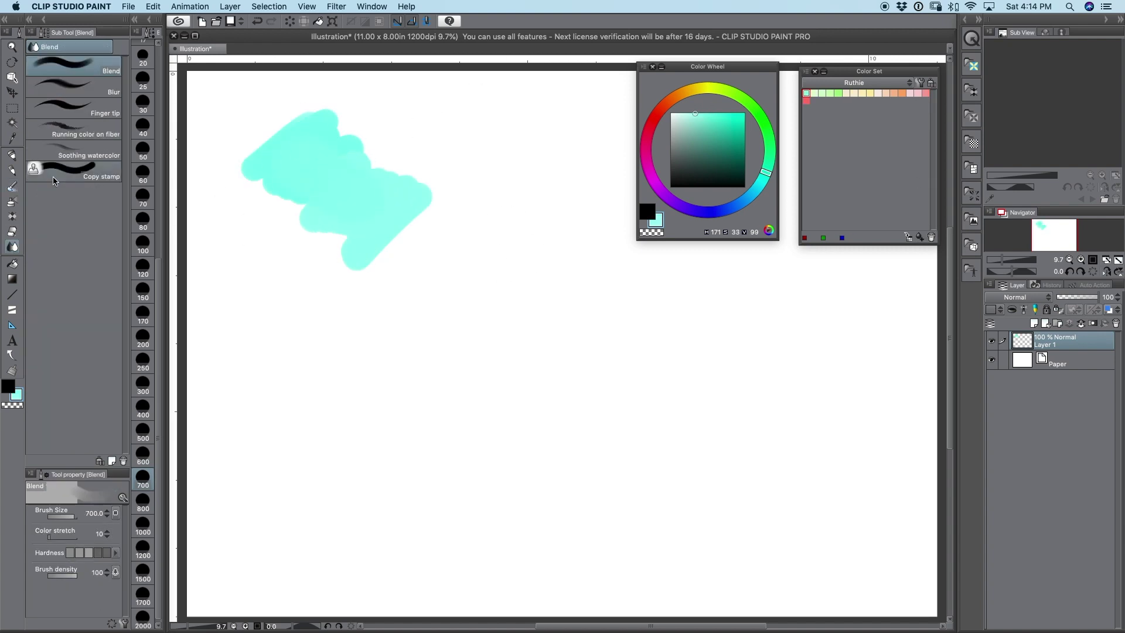
# Step: Paint two overlapping lighter turquoise swatches near the canvas center, blend them, and add the sampled blend to the color set
pyautogui.click(12, 187)
pyautogui.moveTo(489, 316); pyautogui.dragTo(521, 349)
pyautogui.click(689, 112)
pyautogui.moveTo(645, 308)
pyautogui.mouseDown()
pyautogui.moveTo(542, 302)
pyautogui.moveTo(570, 306)
pyautogui.mouseUp()
pyautogui.click(12, 246)
pyautogui.keyDown('alt'); pyautogui.click(544, 313); pyautogui.keyUp('alt')
pyautogui.click(919, 237)
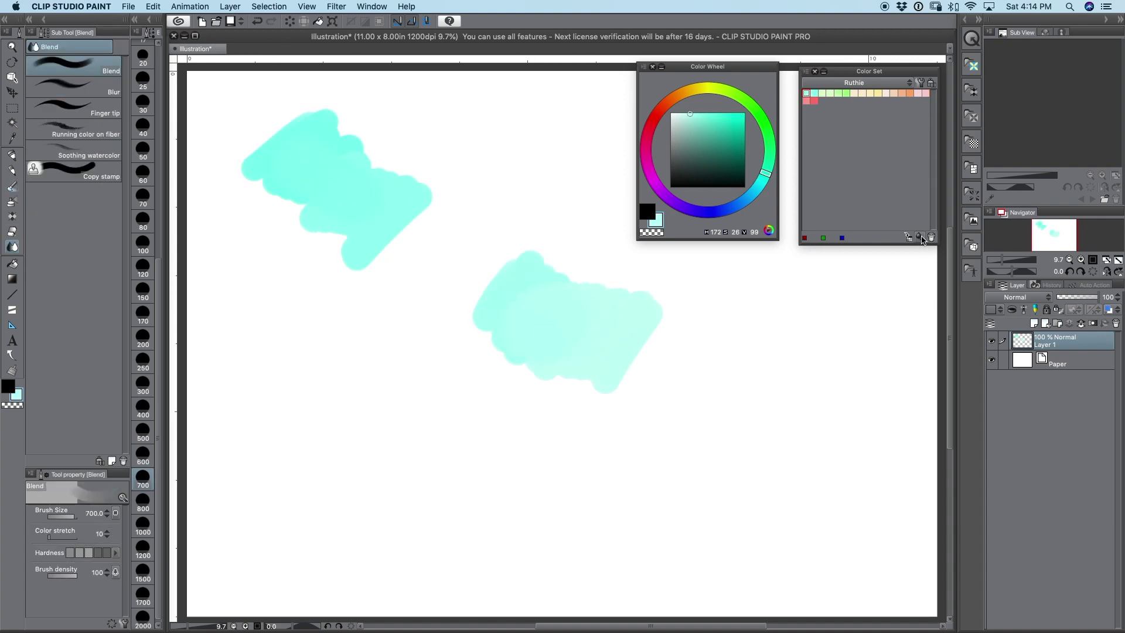
# Step: Paint a paler turquoise swatch overlapping the center one, blend it outward, and add the sampled tint to the color set
pyautogui.click(13, 187)
pyautogui.moveTo(727, 331)
pyautogui.mouseDown()
pyautogui.moveTo(693, 331)
pyautogui.moveTo(638, 369)
pyautogui.mouseUp()
pyautogui.press('super+z')
pyautogui.moveTo(472, 431)
pyautogui.mouseDown()
pyautogui.moveTo(522, 310)
pyautogui.moveTo(494, 305)
pyautogui.moveTo(507, 352)
pyautogui.mouseUp()
pyautogui.click(12, 246)
pyautogui.keyDown('alt'); pyautogui.click(502, 321); pyautogui.keyUp('alt')
pyautogui.click(919, 236)
# Step: Paint a very pale turquoise swatch below the first turquoise one, spread it with Blend, and add the sampled near-white tint to the set
pyautogui.click(13, 186)
pyautogui.moveTo(314, 365); pyautogui.dragTo(347, 370)
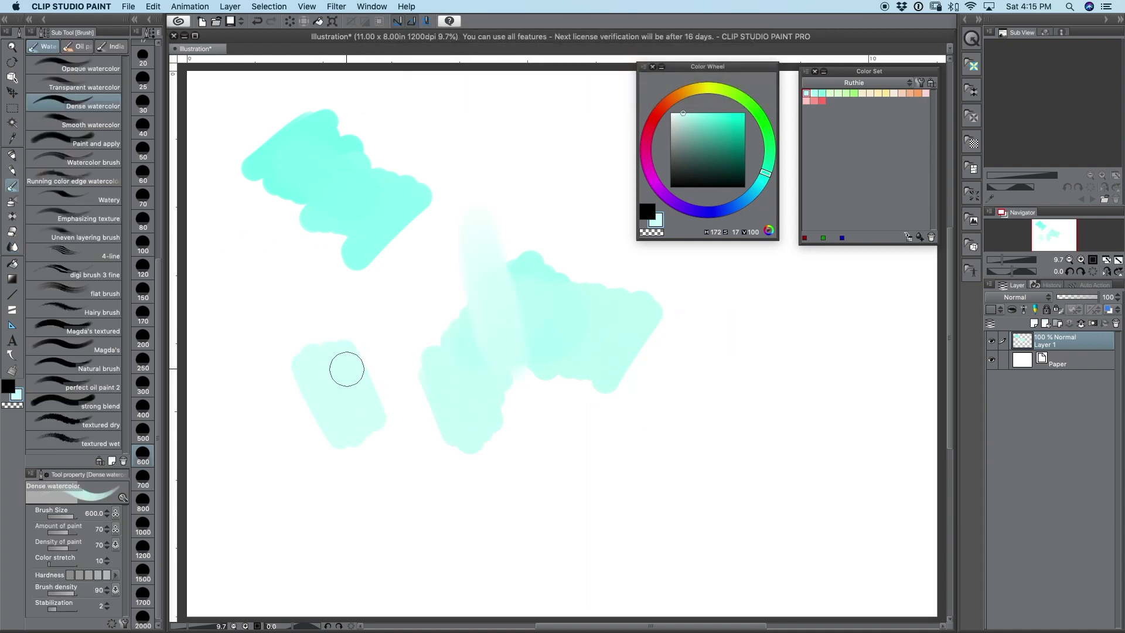
pyautogui.click(12, 246)
pyautogui.moveTo(299, 338)
pyautogui.mouseDown()
pyautogui.moveTo(287, 357)
pyautogui.moveTo(405, 433)
pyautogui.mouseUp()
pyautogui.keyDown('alt'); pyautogui.click(387, 399); pyautogui.keyUp('alt')
pyautogui.click(919, 237)
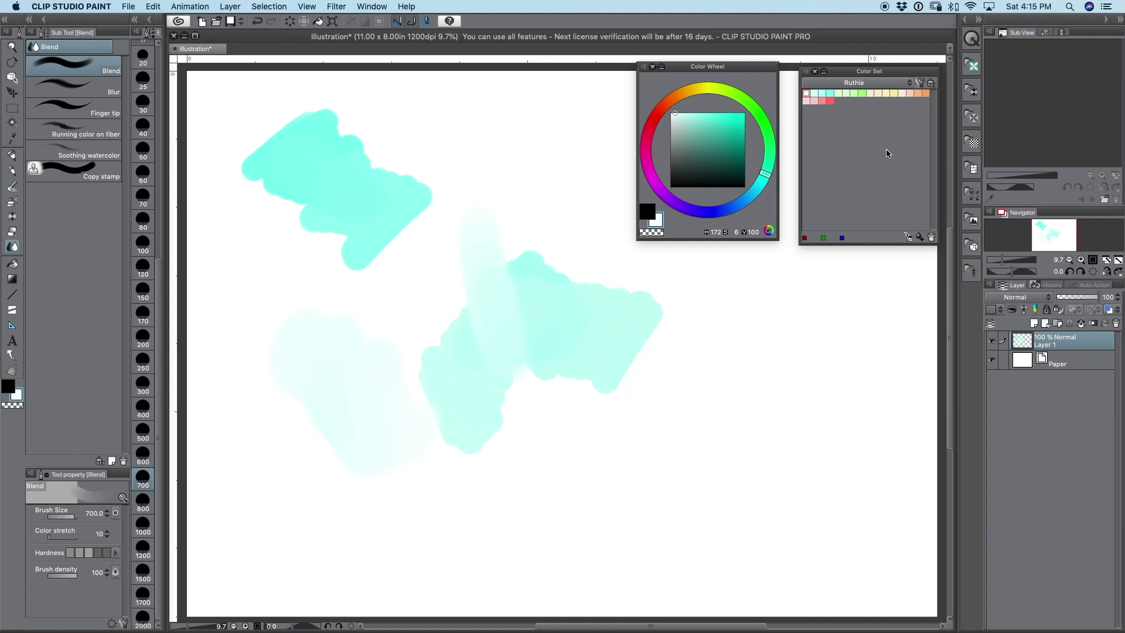
# Step: Paint two overlapping blue swatches of hue 228 in the canvas's lower-right area, blend them, and add the sampled blue to the set
pyautogui.click(720, 211)
pyautogui.click(701, 113)
pyautogui.click(13, 186)
pyautogui.moveTo(651, 429); pyautogui.dragTo(692, 451)
pyautogui.click(707, 113)
pyautogui.moveTo(714, 548)
pyautogui.mouseDown()
pyautogui.moveTo(728, 473)
pyautogui.moveTo(700, 469)
pyautogui.mouseUp()
pyautogui.click(12, 246)
pyautogui.moveTo(674, 469)
pyautogui.mouseDown()
pyautogui.moveTo(695, 468)
pyautogui.moveTo(719, 498)
pyautogui.mouseUp()
pyautogui.keyDown('alt'); pyautogui.click(699, 478); pyautogui.keyUp('alt')
pyautogui.click(919, 237)
# Step: Paint a lighter blue beside the blue swatches with Dense watercolor, blend the two together, and add the lighter blue to the set
pyautogui.click(701, 113)
pyautogui.moveTo(793, 510)
pyautogui.mouseDown()
pyautogui.moveTo(771, 452)
pyautogui.moveTo(800, 503)
pyautogui.mouseUp()
pyautogui.press('b')
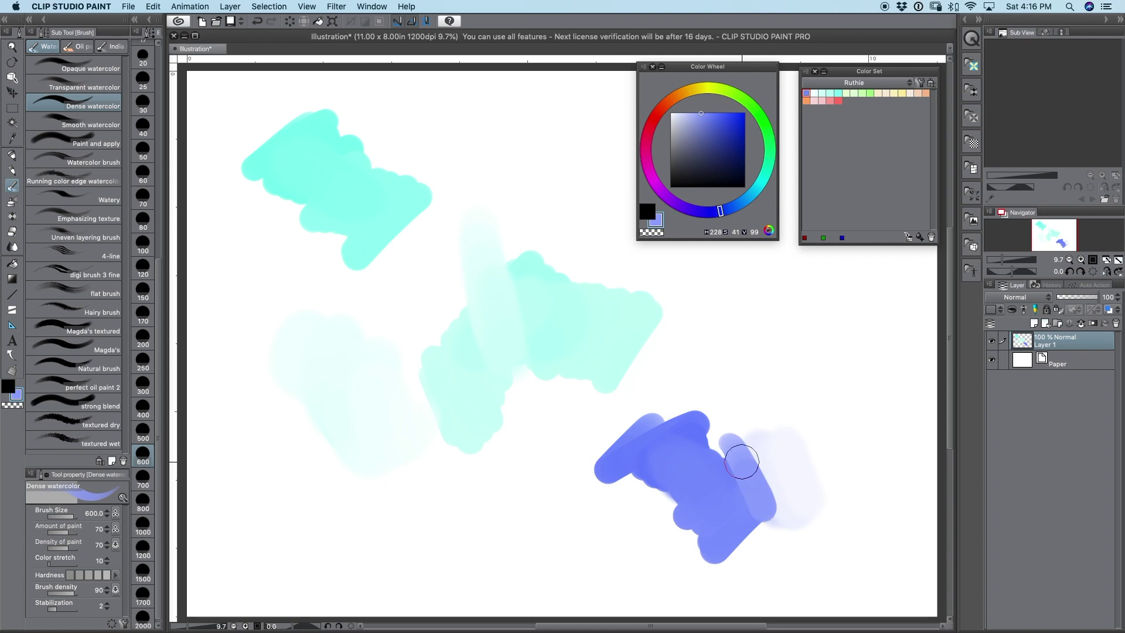
pyautogui.moveTo(738, 462); pyautogui.dragTo(782, 521)
pyautogui.press('j')
pyautogui.moveTo(723, 487); pyautogui.dragTo(747, 510)
pyautogui.click(919, 236)
# Step: Smudge the lighter blue's upper edge into a paler tint with Blend and add the sampled light blue to the color set
pyautogui.moveTo(803, 449)
pyautogui.mouseDown()
pyautogui.moveTo(785, 410)
pyautogui.moveTo(823, 434)
pyautogui.mouseUp()
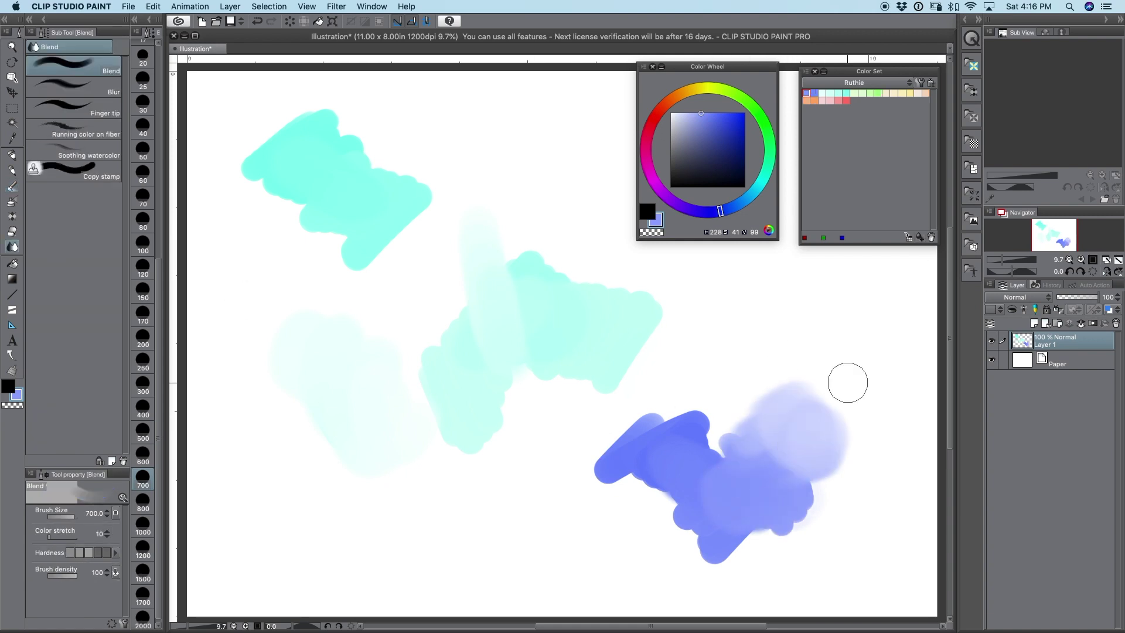
pyautogui.moveTo(772, 470); pyautogui.dragTo(787, 444)
pyautogui.keyDown('alt'); pyautogui.click(786, 444); pyautogui.keyUp('alt')
pyautogui.click(919, 237)
# Step: Smear the pale blue farther upward with Blend, and add the current color to the set and delete that extra entry
pyautogui.moveTo(832, 399)
pyautogui.mouseDown()
pyautogui.moveTo(796, 372)
pyautogui.moveTo(826, 352)
pyautogui.mouseUp()
pyautogui.click(920, 237)
pyautogui.click(931, 237)
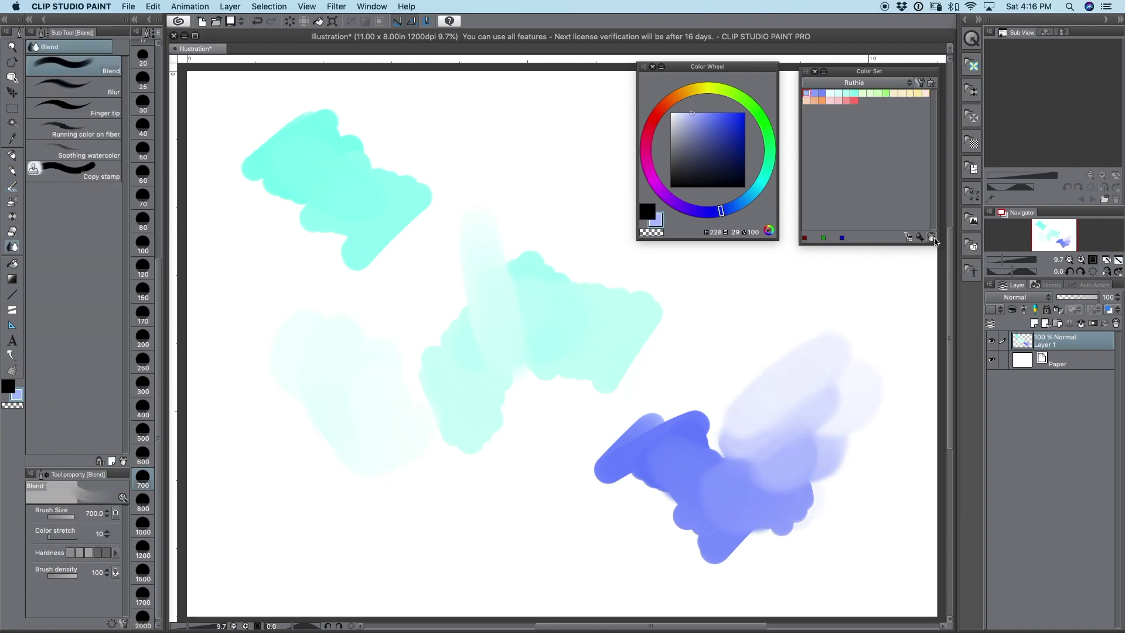
# Step: Spread the pale blue across the blue swatches with Blend and add two more light blue tints to the color set
pyautogui.moveTo(808, 425); pyautogui.dragTo(838, 411)
pyautogui.click(919, 237)
pyautogui.moveTo(822, 344)
pyautogui.mouseDown()
pyautogui.moveTo(700, 455)
pyautogui.moveTo(781, 356)
pyautogui.mouseUp()
pyautogui.keyDown('alt'); pyautogui.click(770, 422); pyautogui.keyUp('alt')
pyautogui.click(919, 236)
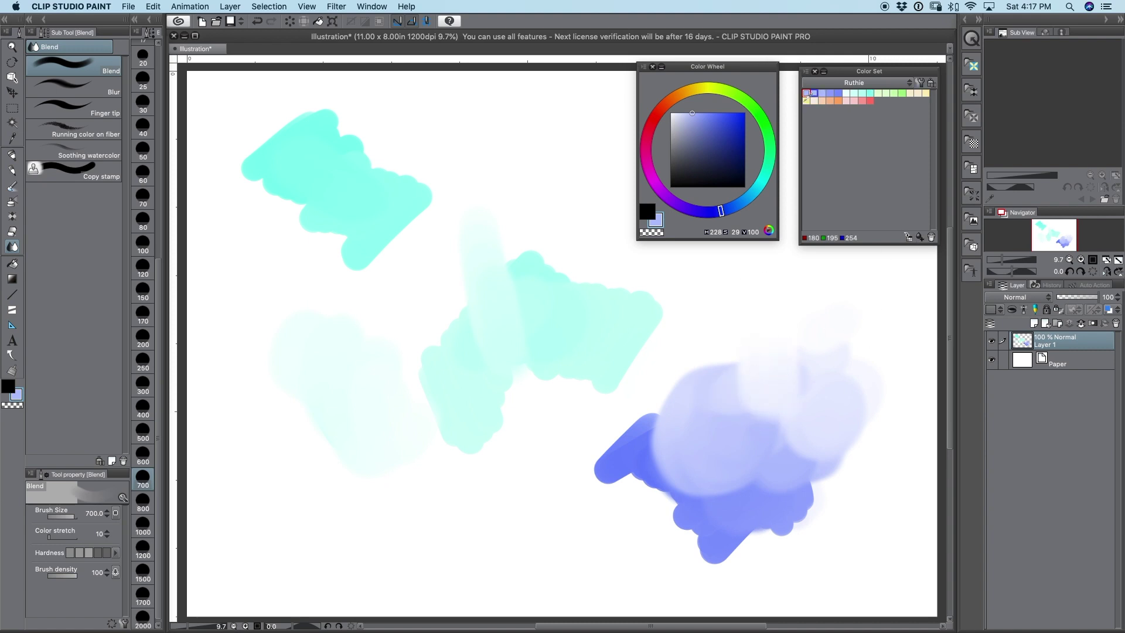
pyautogui.click(837, 94)
pyautogui.click(806, 93)
# Step: Paint two overlapping violet swatches of hue 259 beside the very pale turquoise one, blend them, and add the violet to the set
pyautogui.click(688, 209)
pyautogui.click(720, 114)
pyautogui.click(11, 187)
pyautogui.moveTo(243, 399); pyautogui.dragTo(296, 448)
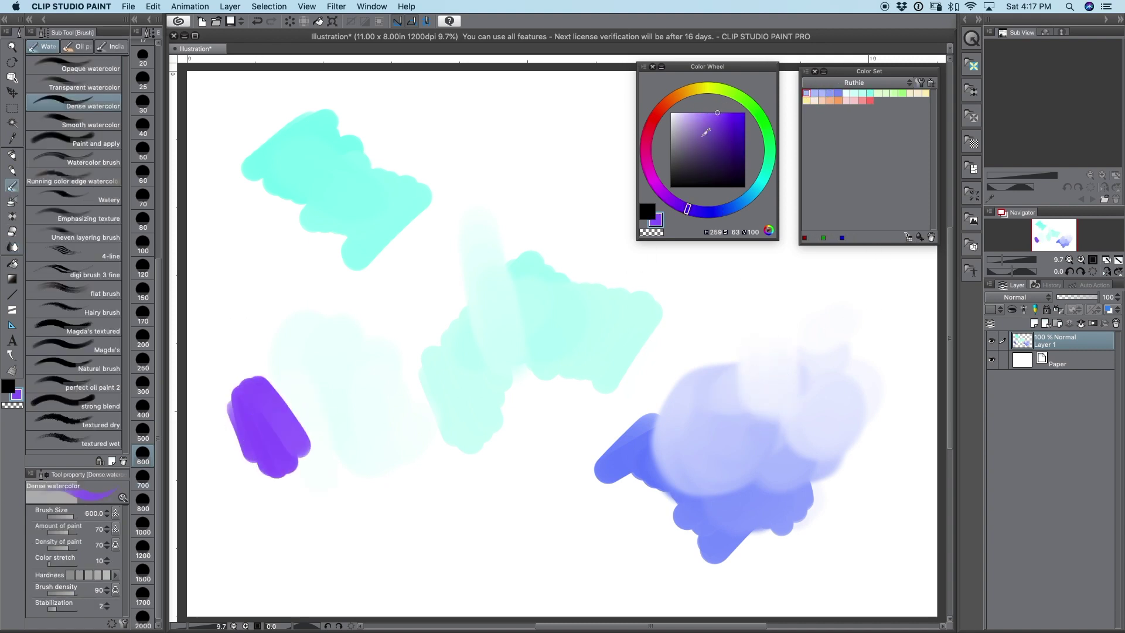
pyautogui.click(711, 114)
pyautogui.moveTo(290, 358)
pyautogui.mouseDown()
pyautogui.moveTo(316, 430)
pyautogui.moveTo(275, 381)
pyautogui.mouseUp()
pyautogui.click(12, 247)
pyautogui.moveTo(263, 393); pyautogui.dragTo(304, 440)
pyautogui.click(920, 236)
# Step: Paint a lighter violet next to the violet swatches, blend it in, and add the color sampled from it to the set
pyautogui.click(709, 113)
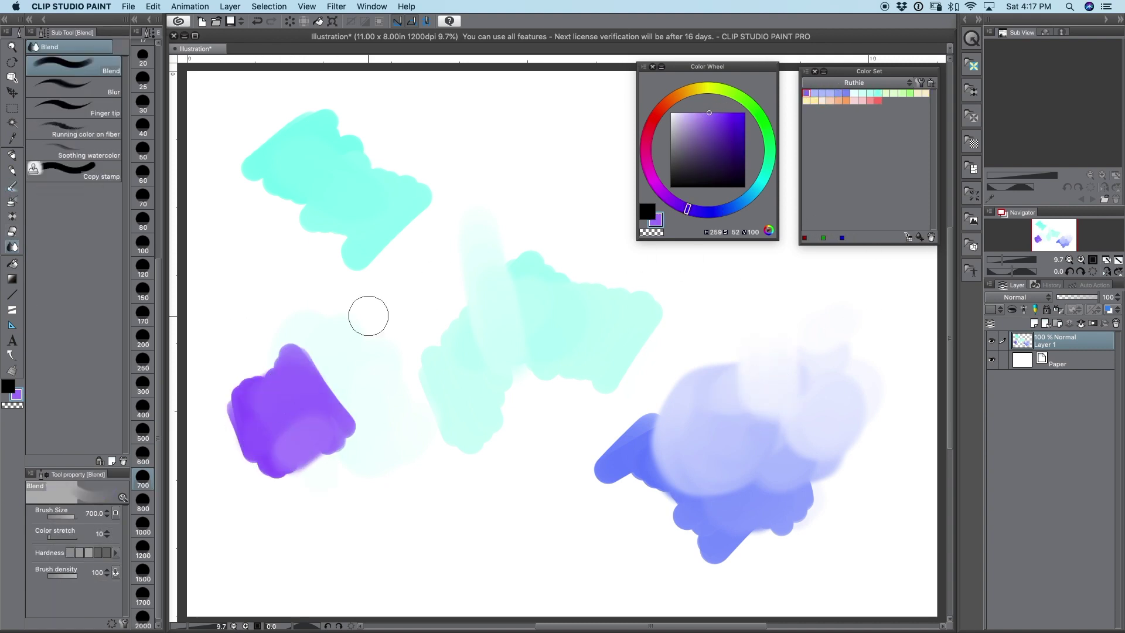
pyautogui.click(11, 186)
pyautogui.moveTo(451, 367)
pyautogui.mouseDown()
pyautogui.moveTo(370, 311)
pyautogui.moveTo(285, 298)
pyautogui.moveTo(374, 339)
pyautogui.moveTo(376, 374)
pyautogui.moveTo(460, 305)
pyautogui.mouseUp()
pyautogui.click(12, 247)
pyautogui.keyDown('alt'); pyautogui.click(377, 374); pyautogui.keyUp('alt')
pyautogui.click(919, 237)
# Step: Smudge the light violet upward with Blend and add two paler violets sampled along its upper edge to the color set
pyautogui.keyDown('alt'); pyautogui.click(432, 274); pyautogui.keyUp('alt')
pyautogui.click(919, 236)
pyautogui.moveTo(438, 299); pyautogui.dragTo(446, 246)
pyautogui.keyDown('alt'); pyautogui.click(450, 246); pyautogui.keyUp('alt')
pyautogui.click(918, 237)
# Step: Paint overlapping magenta and lighter magenta swatches of hue 287 below the violet ones with Dense watercolor
pyautogui.click(661, 191)
pyautogui.click(720, 114)
pyautogui.click(13, 186)
pyautogui.moveTo(375, 492); pyautogui.dragTo(437, 528)
pyautogui.click(709, 115)
pyautogui.moveTo(430, 454)
pyautogui.mouseDown()
pyautogui.moveTo(495, 507)
pyautogui.moveTo(447, 494)
pyautogui.moveTo(447, 459)
pyautogui.moveTo(512, 488)
pyautogui.moveTo(482, 497)
pyautogui.moveTo(500, 488)
pyautogui.moveTo(551, 508)
pyautogui.moveTo(525, 508)
pyautogui.mouseUp()
# Step: Blend the magenta swatches outward and add a magenta tint and a paler pinkish purple sampled from them to the color set
pyautogui.click(13, 246)
pyautogui.keyDown('alt'); pyautogui.click(469, 469); pyautogui.keyUp('alt')
pyautogui.click(918, 237)
pyautogui.keyDown('alt'); pyautogui.click(556, 469); pyautogui.keyUp('alt')
pyautogui.click(919, 238)
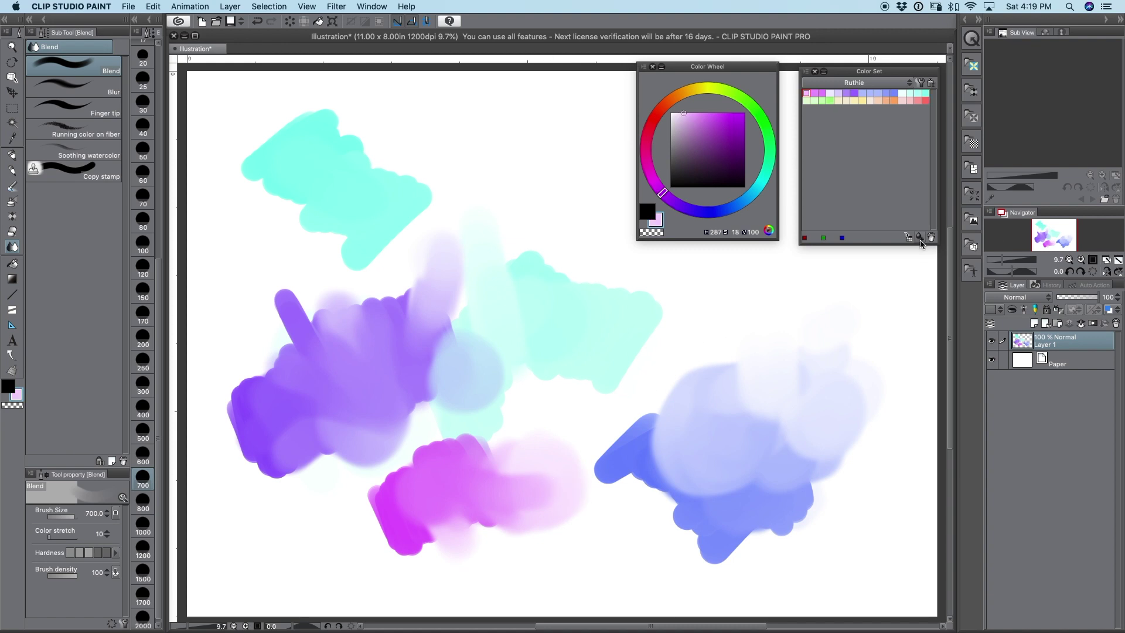
# Step: Blend the pale end of the magenta swatch and add the light pinkish purple sampled there to the color set
pyautogui.moveTo(526, 470); pyautogui.dragTo(535, 474)
pyautogui.keyDown('alt'); pyautogui.click(535, 474); pyautogui.keyUp('alt')
pyautogui.click(919, 237)
# Step: Dock the floating Color Set palette together with the Sub View palette above the Navigator
pyautogui.moveTo(850, 71); pyautogui.dragTo(1012, 32)
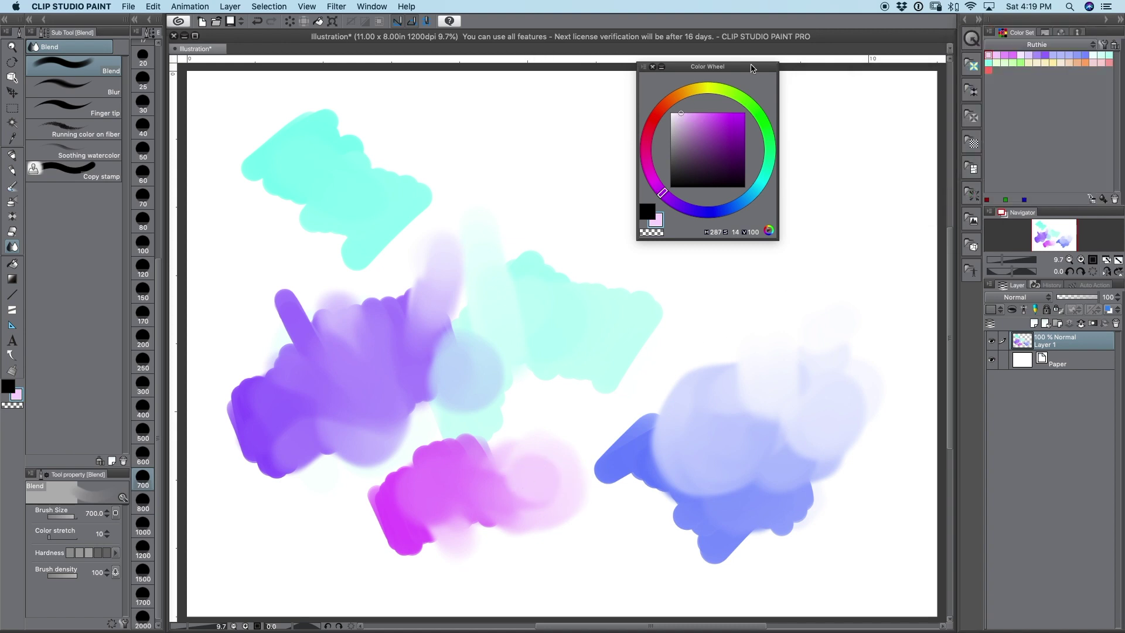